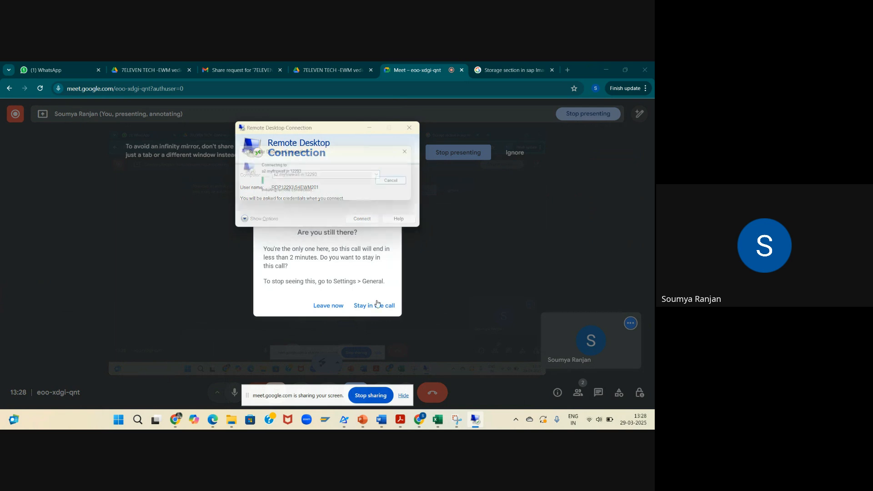
# Stay in the call, then connect to the remote desktop by entering the account password and accepting the unverified certificate
pyautogui.click(375, 306)
pyautogui.moveTo(475, 420)
pyautogui.click(473, 364)
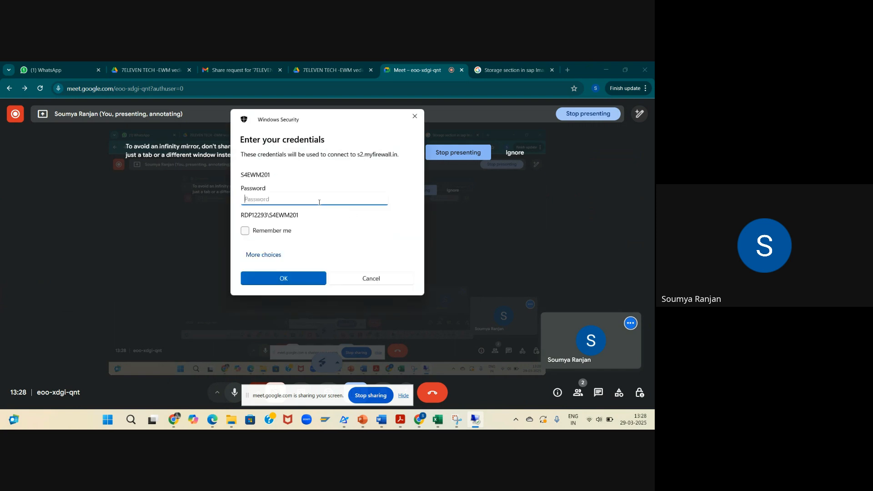
pyautogui.write('••••••••')
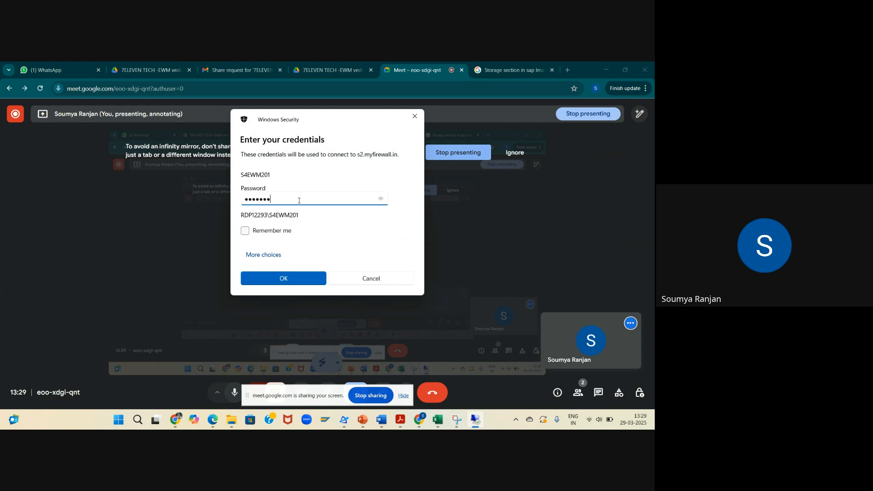
pyautogui.press('Return')
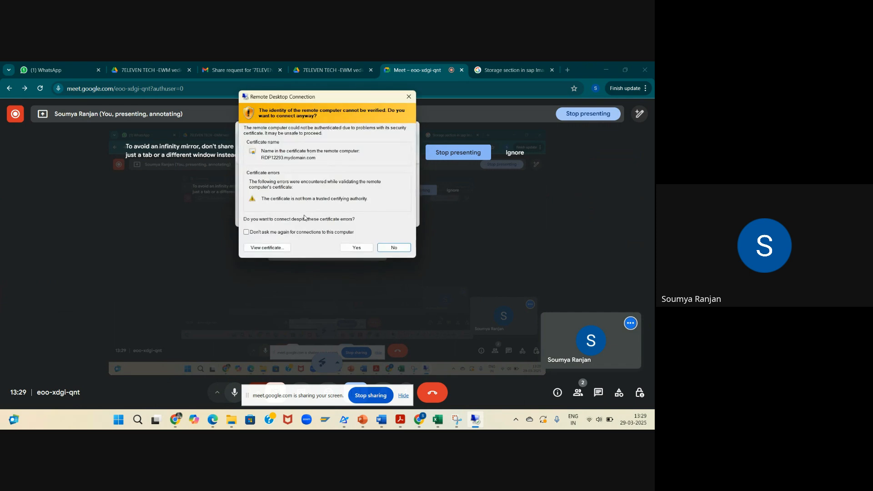
pyautogui.click(356, 250)
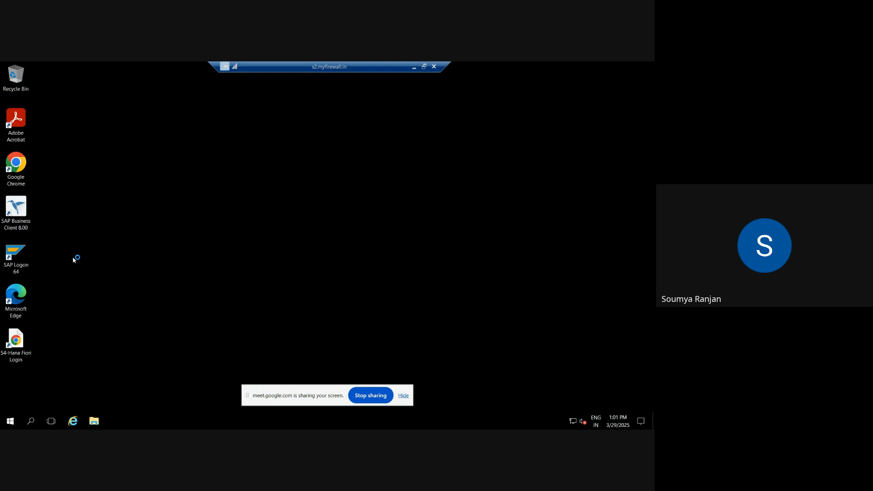
# Open SAP Logon and sign in to the S4H system with the user ID and password
pyautogui.doubleClick(21, 256)
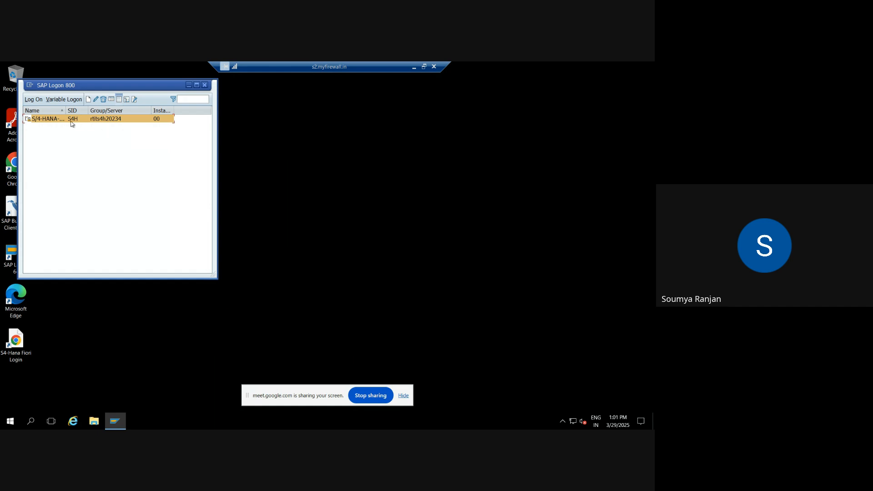
pyautogui.doubleClick(70, 120)
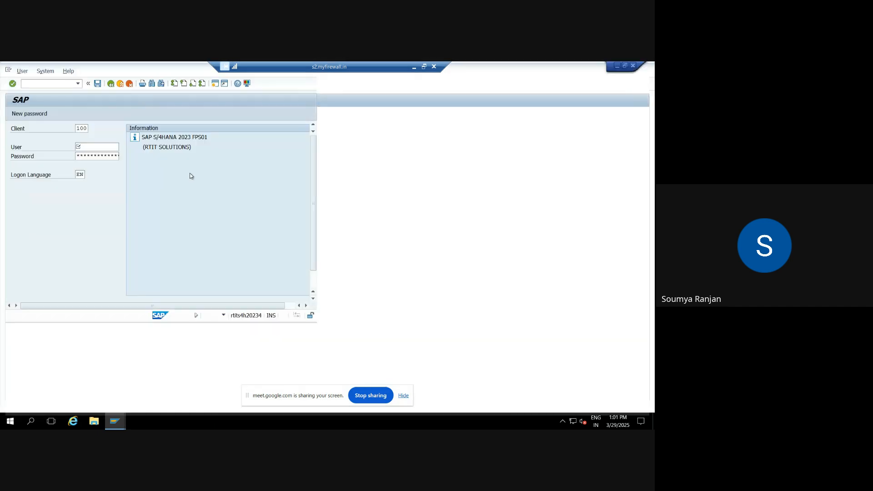
pyautogui.click(77, 148)
pyautogui.click(85, 155)
pyautogui.click(85, 156)
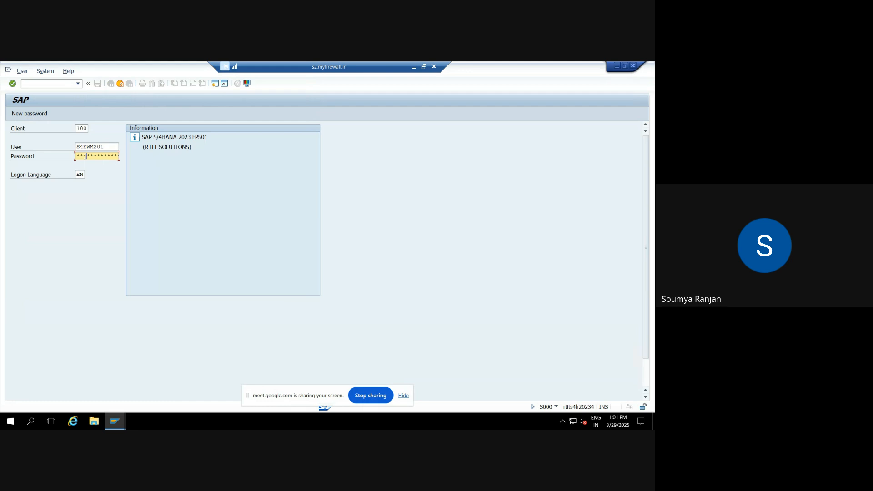
pyautogui.press('Return')
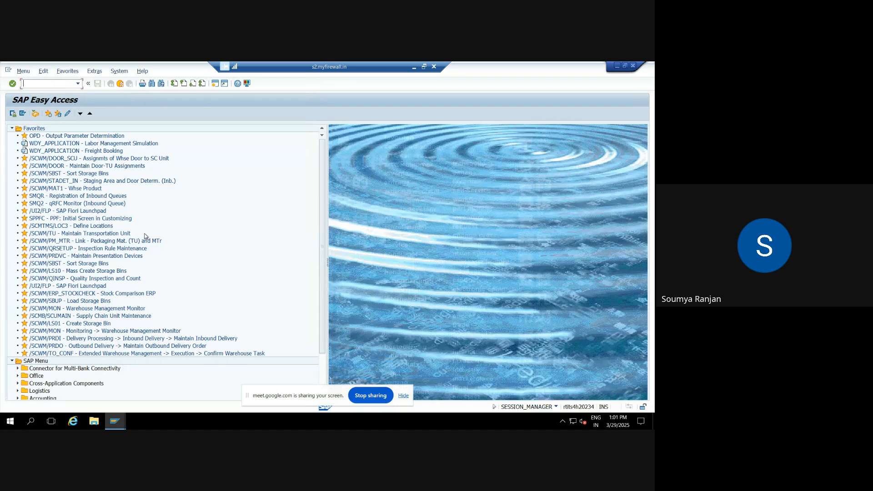
# Open the SPRO implementation guide and start Define Storage Sections from the Extended Warehouse Management master data
pyautogui.write('spro')
pyautogui.press('Return')
pyautogui.click(39, 114)
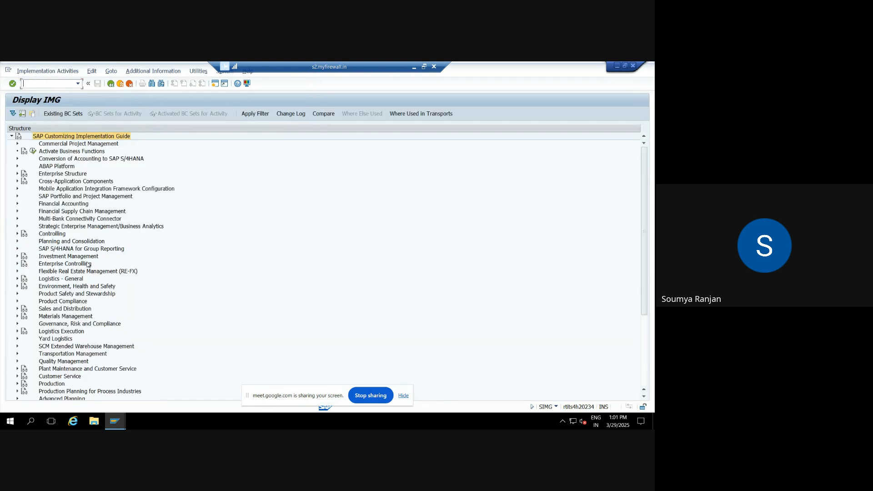
pyautogui.click(18, 346)
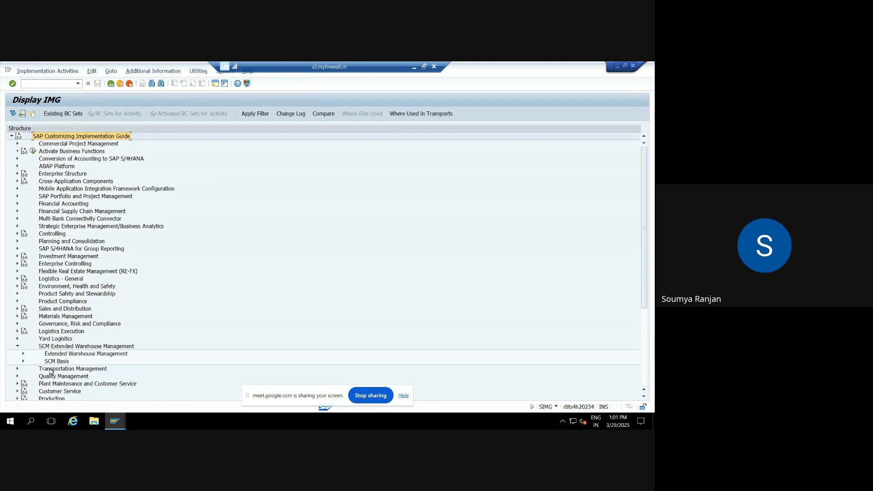
pyautogui.click(24, 354)
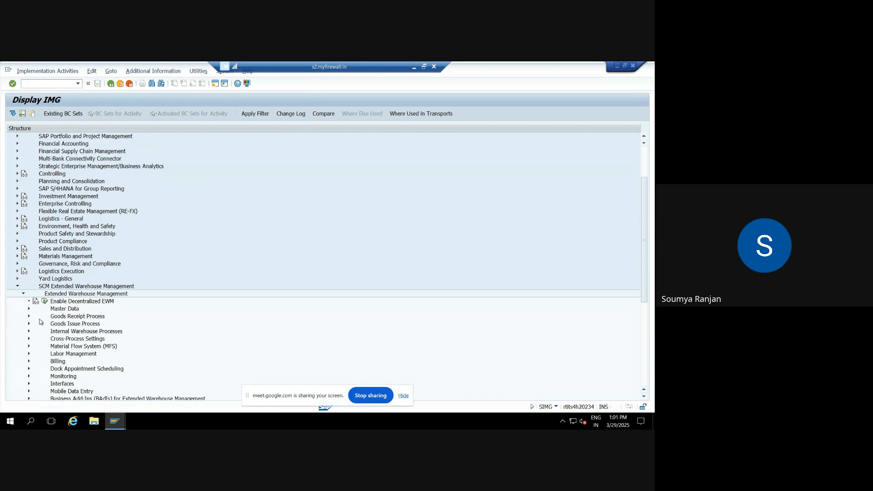
pyautogui.click(29, 309)
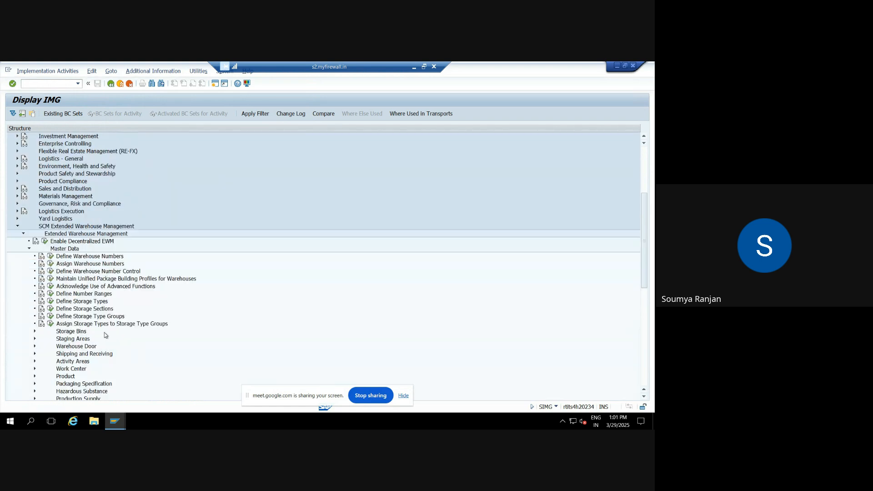
pyautogui.click(50, 309)
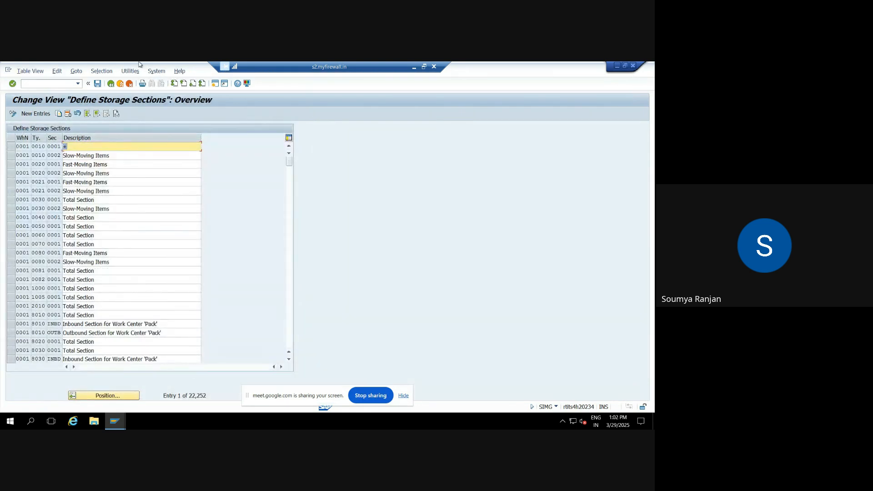
# Look up the existing storage sections for warehouse ZEWM, including those of storage type ZST1
pyautogui.click(114, 395)
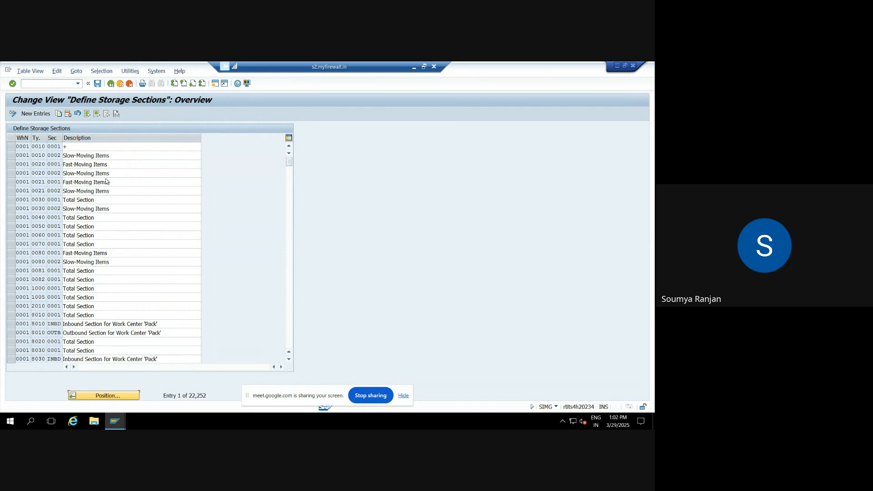
pyautogui.write('ZEWM')
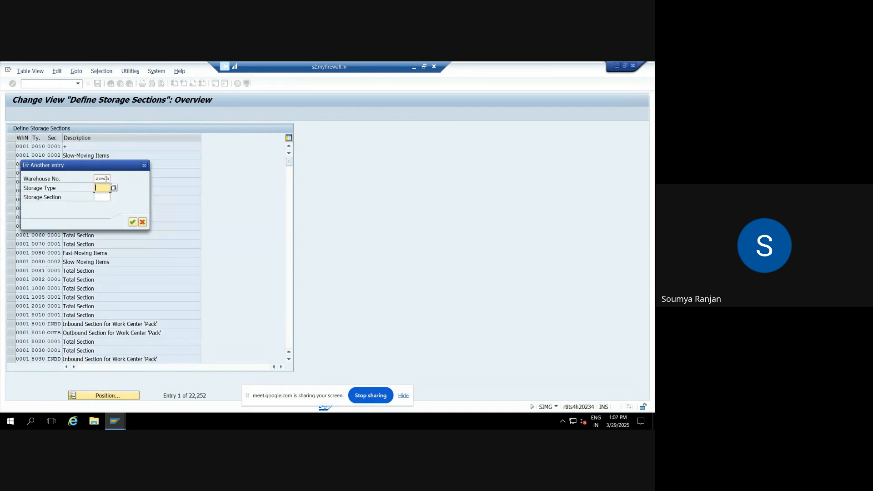
pyautogui.press('Return')
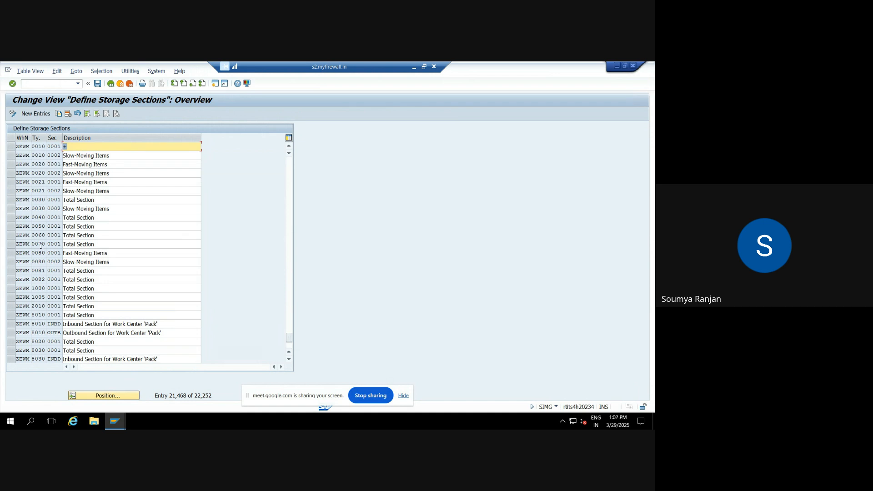
pyautogui.click(107, 396)
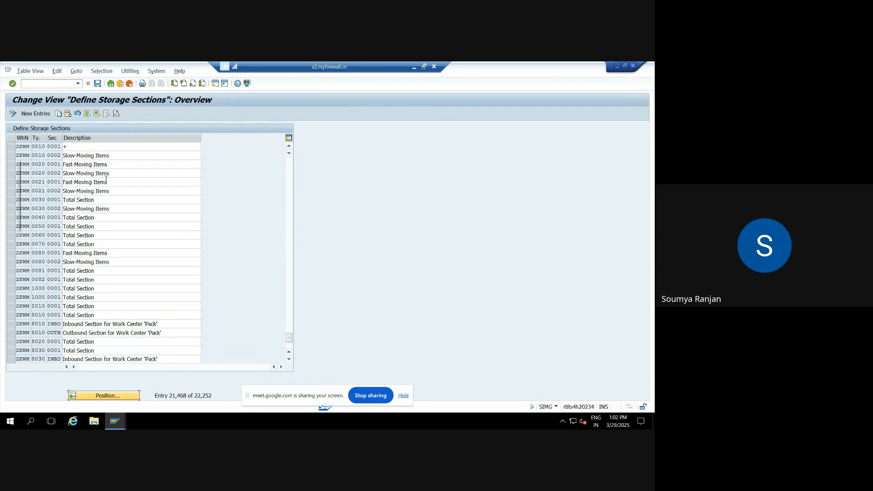
pyautogui.write('zewm')
pyautogui.press('Tab')
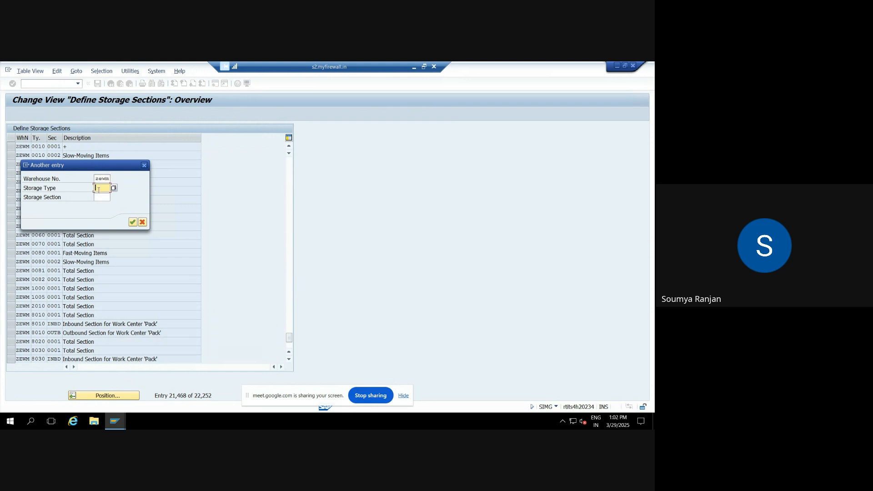
pyautogui.write('zst1')
pyautogui.press('Tab')
pyautogui.press('Return')
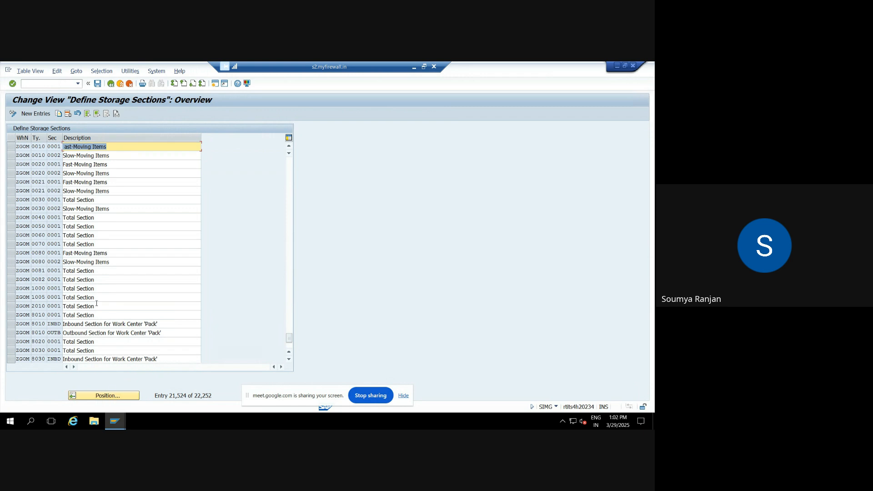
# Add a new storage section for warehouse ZEWM, storage type ZST1, section FMS, with description "fast moving section for ZST1"
pyautogui.click(36, 113)
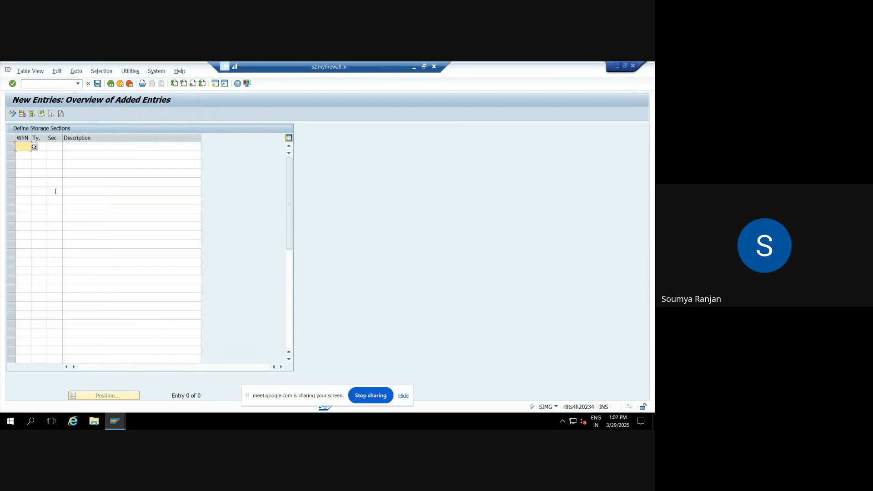
pyautogui.write('zewm')
pyautogui.click(30, 164)
pyautogui.click(43, 148)
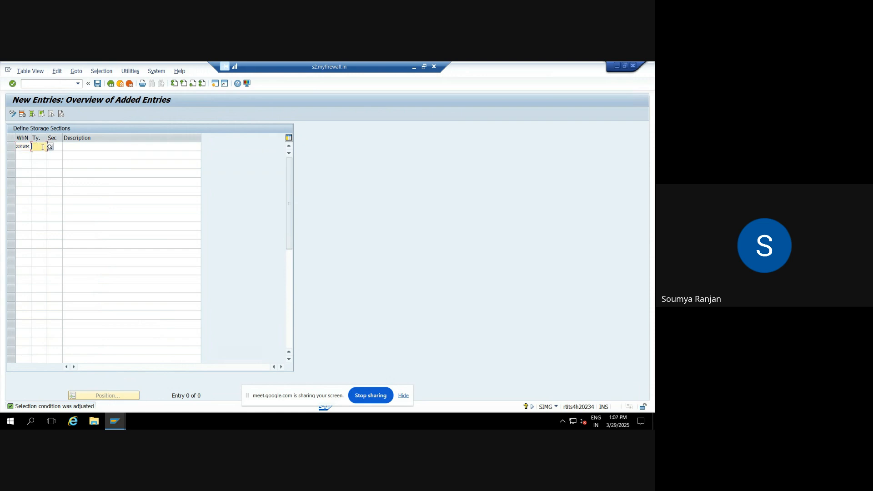
pyautogui.write('zst')
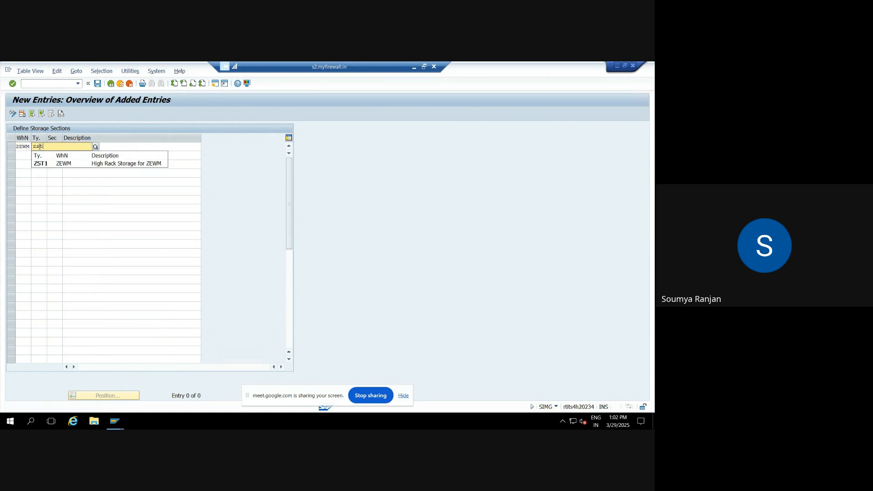
pyautogui.click(40, 164)
pyautogui.click(60, 145)
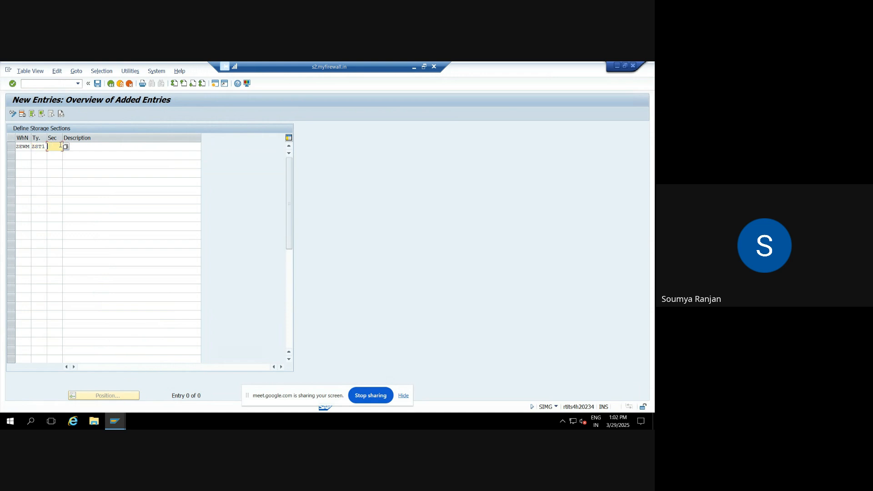
pyautogui.write('FMS')
pyautogui.click(76, 145)
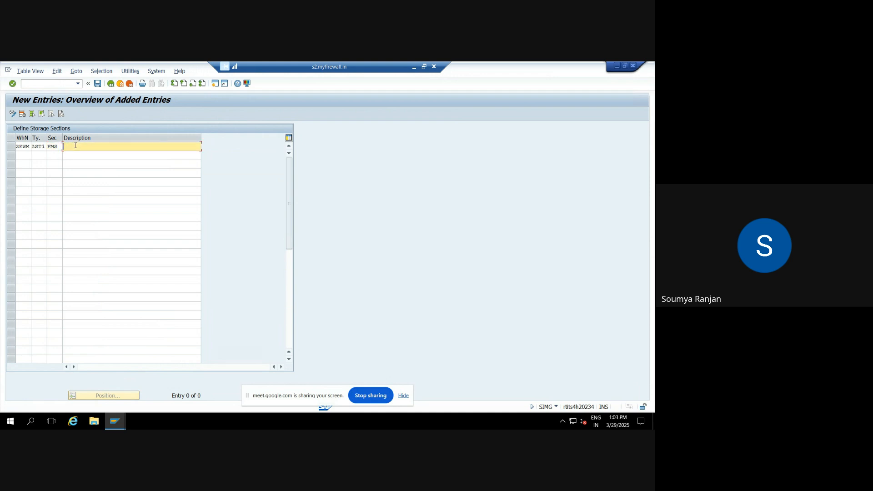
pyautogui.write('fast moving section for ZST1')
# Start a second storage section entry for warehouse ZEWM
pyautogui.click(23, 156)
pyautogui.write('ZEWM')
pyautogui.press('Return')
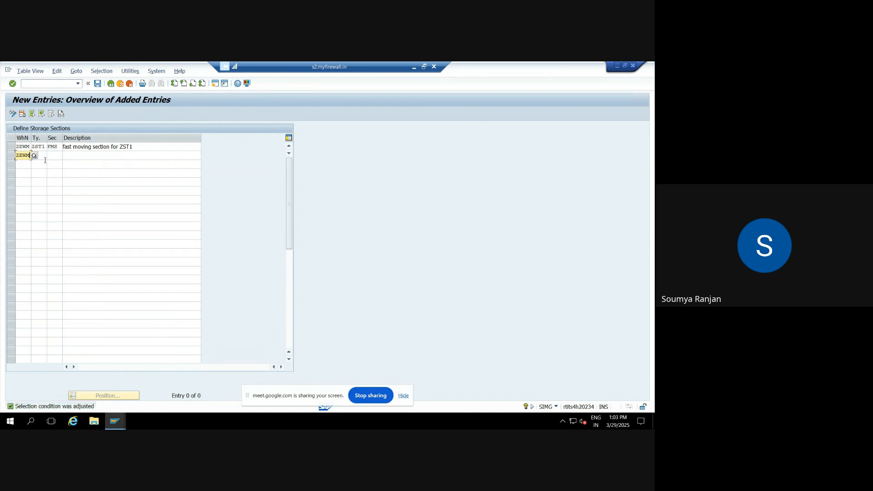
pyautogui.click(43, 156)
pyautogui.write('ZST3')
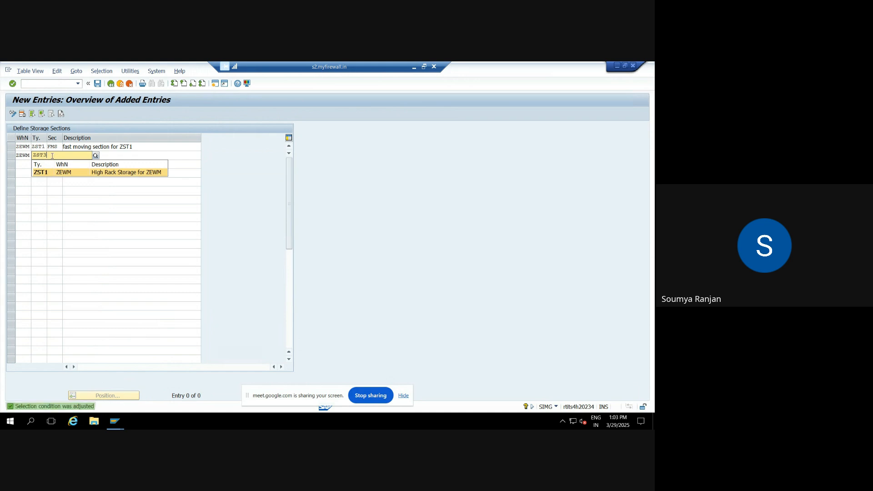
pyautogui.press('BackSpace')
pyautogui.press('BackSpace')
pyautogui.press('BackSpace')
# Check the list of storage types available for warehouse ZEWM
pyautogui.click(50, 156)
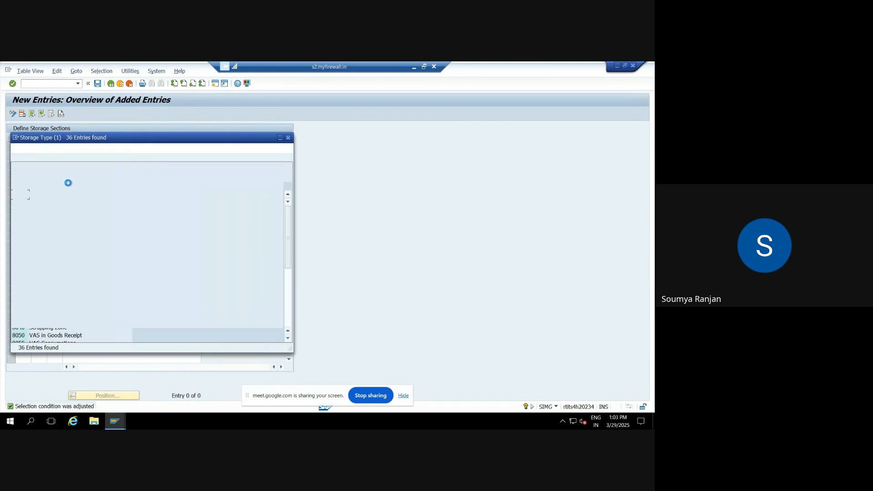
pyautogui.click(289, 317)
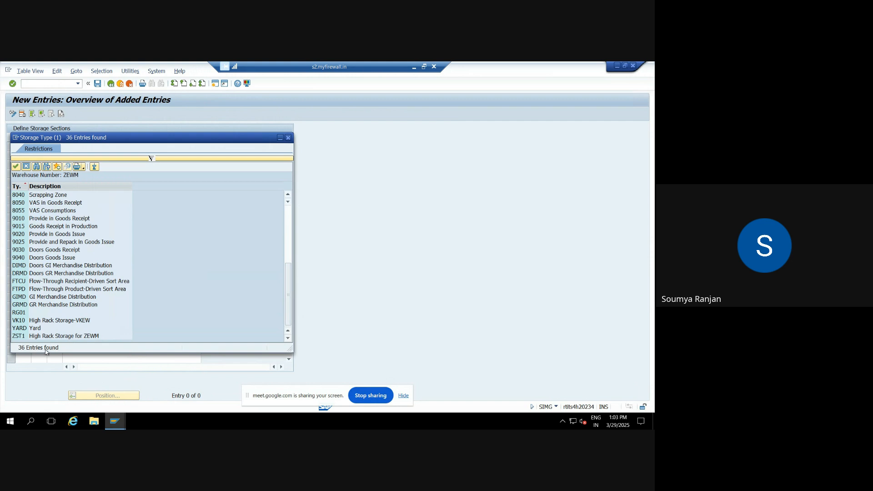
pyautogui.click(288, 137)
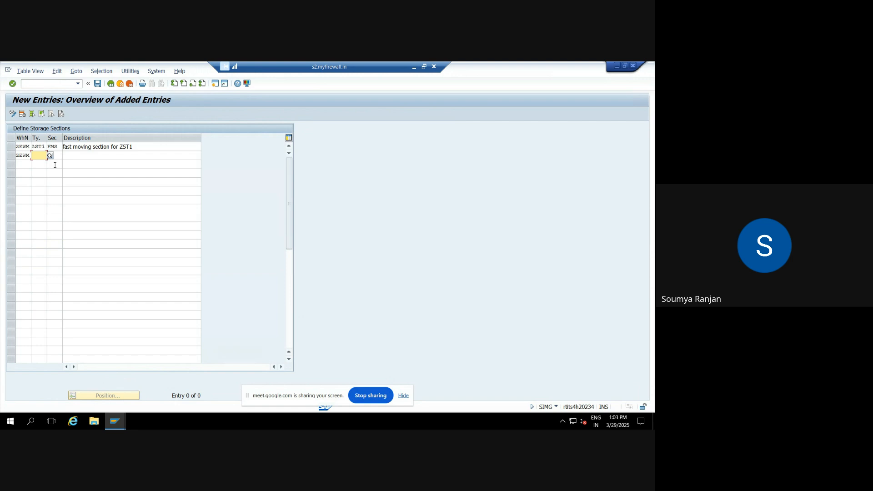
# Complete the second entry with storage type ZST1, section SMS, and description "Slow moving Section for ZST1"
pyautogui.write('ZST')
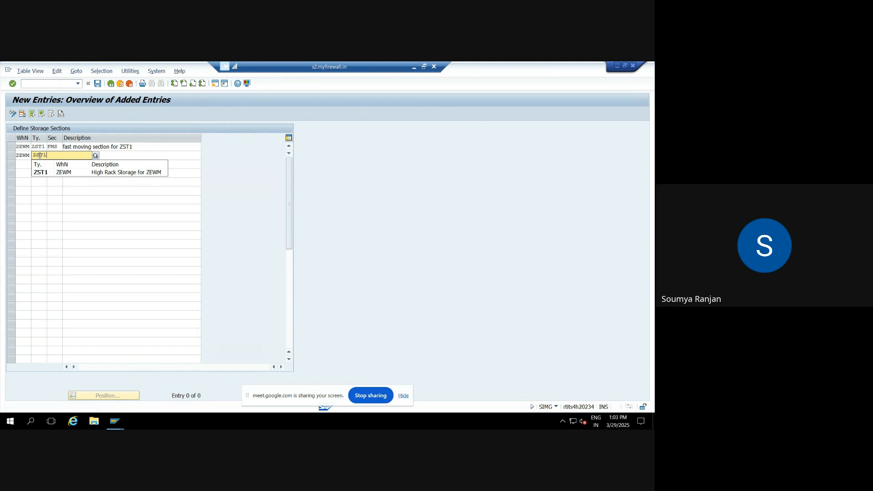
pyautogui.write('1')
pyautogui.click(45, 173)
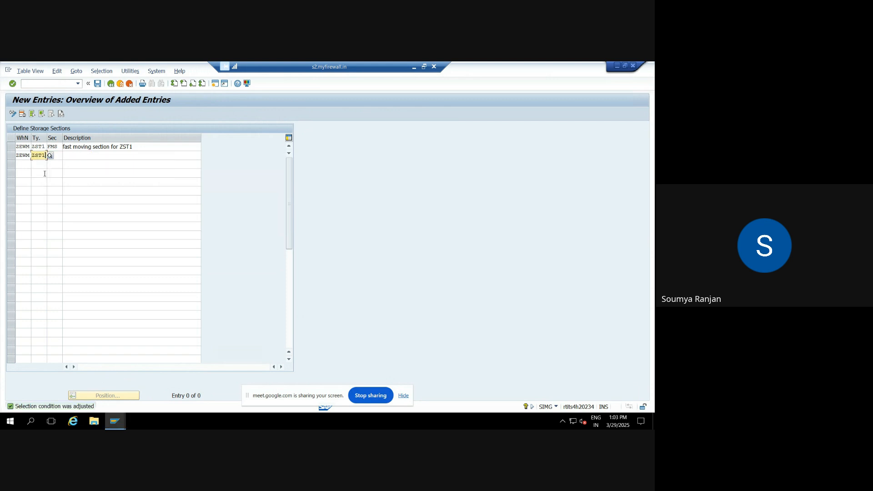
pyautogui.click(61, 155)
pyautogui.write('SMS')
pyautogui.click(84, 156)
pyautogui.write('Slow mov')
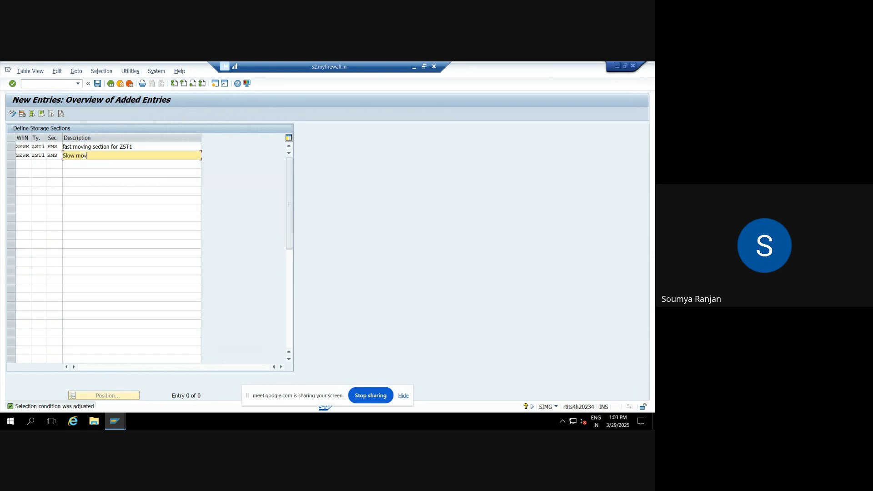
pyautogui.write('ing Section for ZST1')
# Save both new storage sections to the proposed customizing request
pyautogui.click(141, 190)
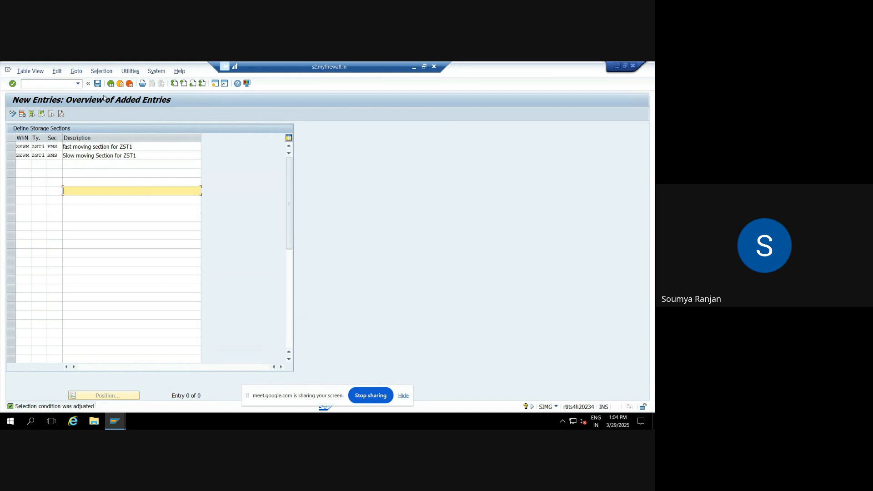
pyautogui.click(97, 85)
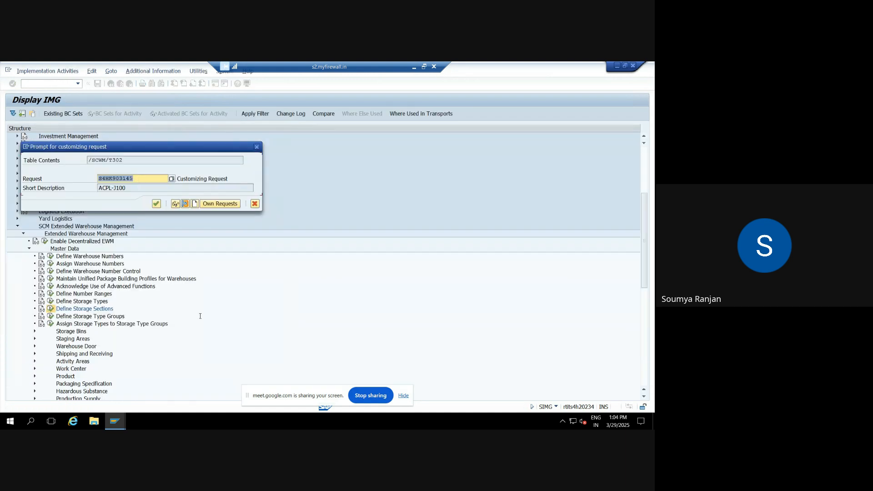
pyautogui.click(156, 203)
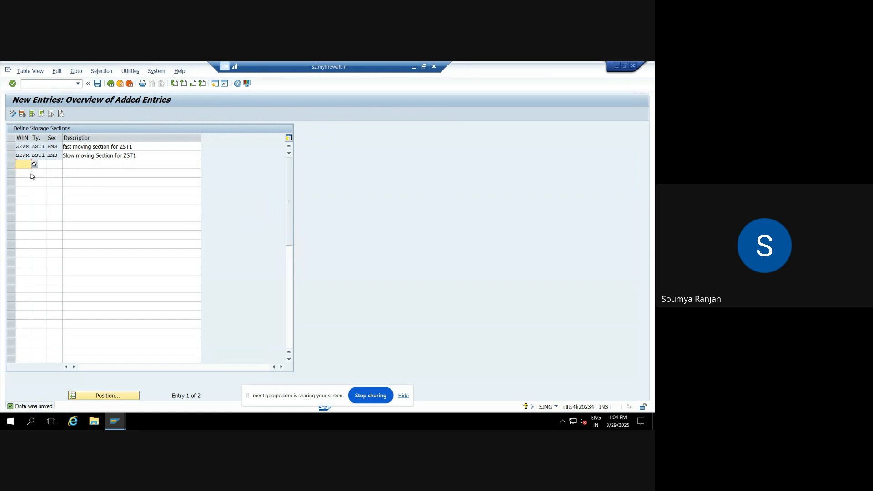
# Leave the storage section entries and try to open the Define Storage Types activity in the customizing structure
pyautogui.click(111, 83)
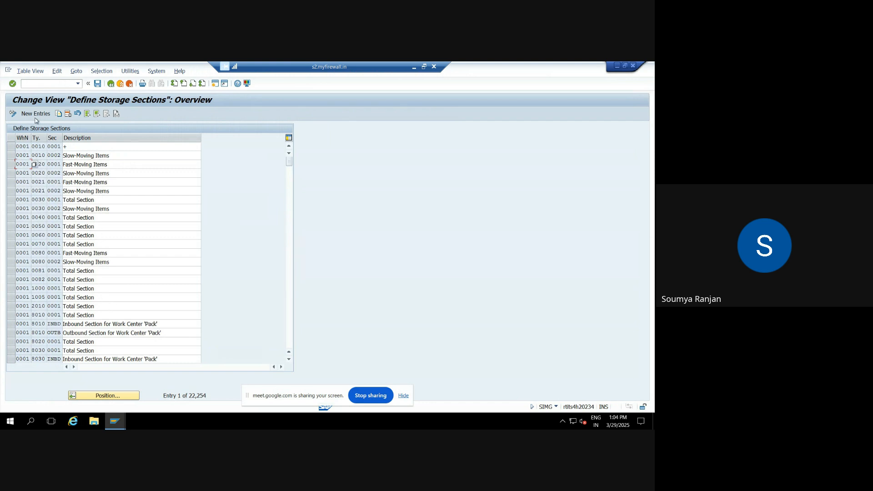
pyautogui.click(111, 84)
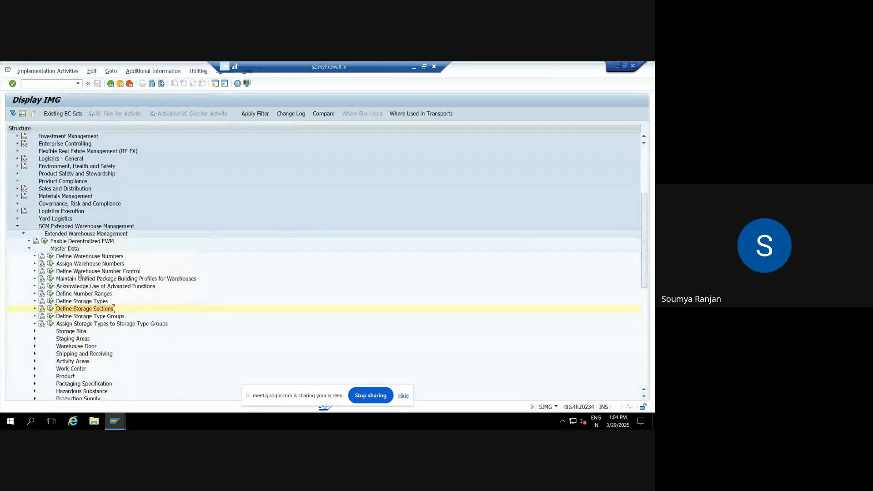
pyautogui.click(50, 301)
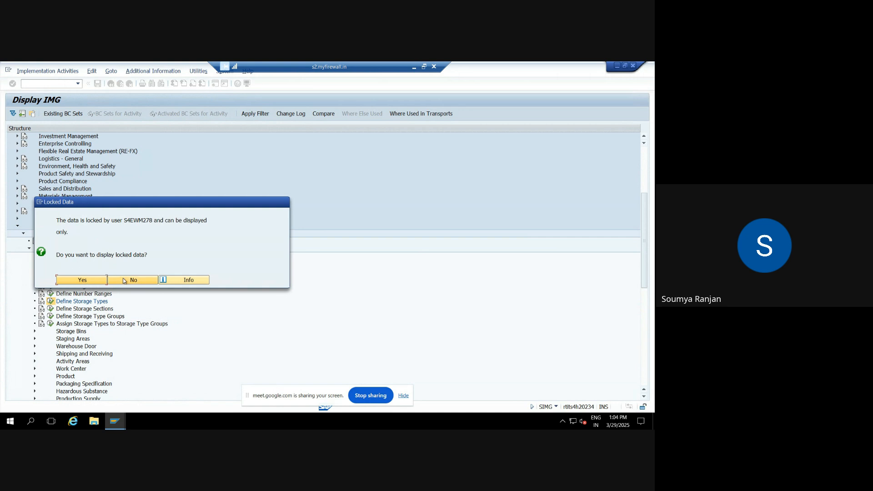
pyautogui.click(102, 280)
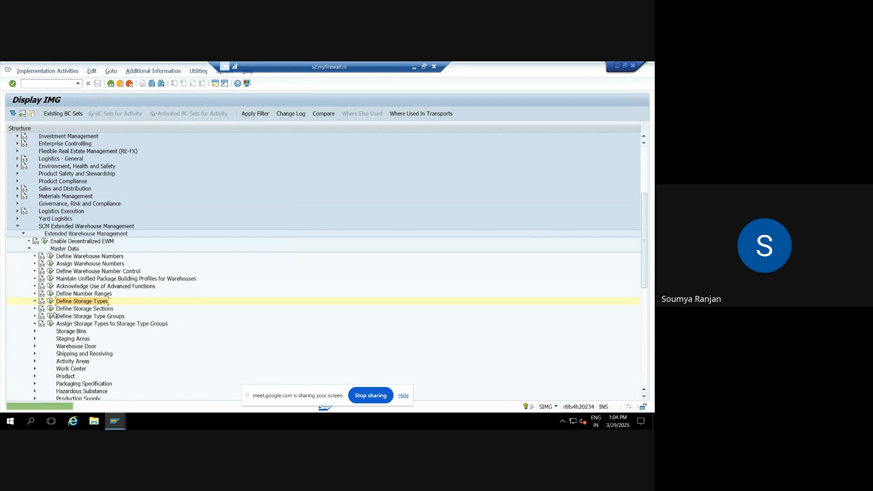
# Open lock administration (SM12) in a new session and search the lock entries for the preset user in client 100
pyautogui.moveTo(121, 425)
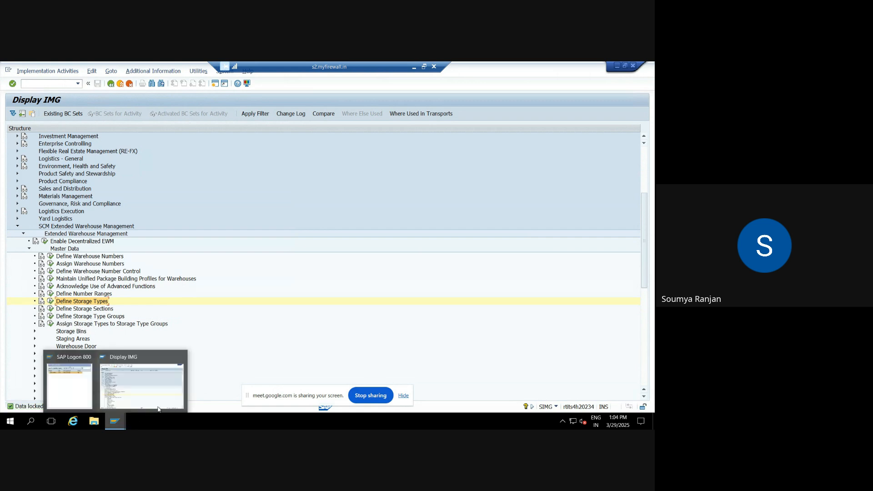
pyautogui.click(164, 392)
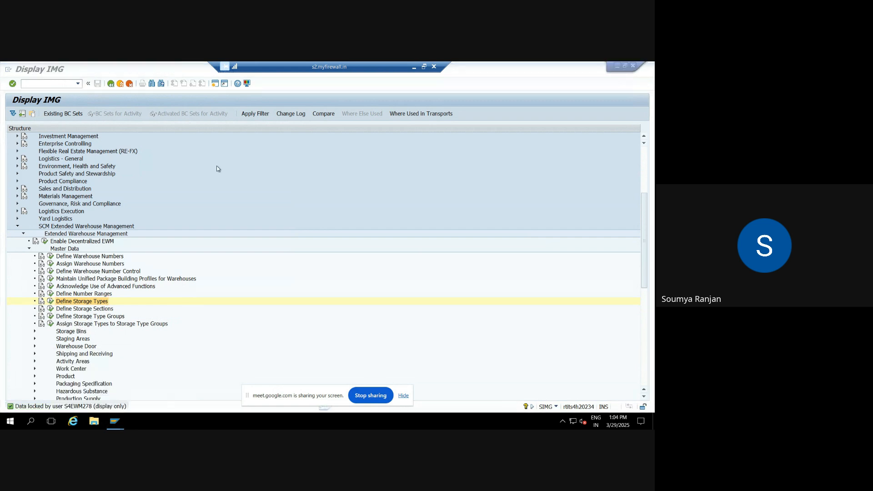
pyautogui.click(215, 85)
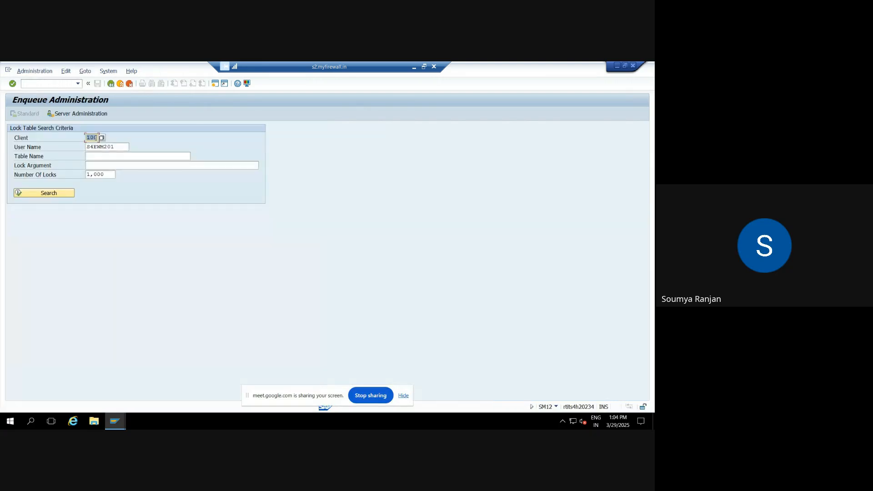
pyautogui.click(64, 195)
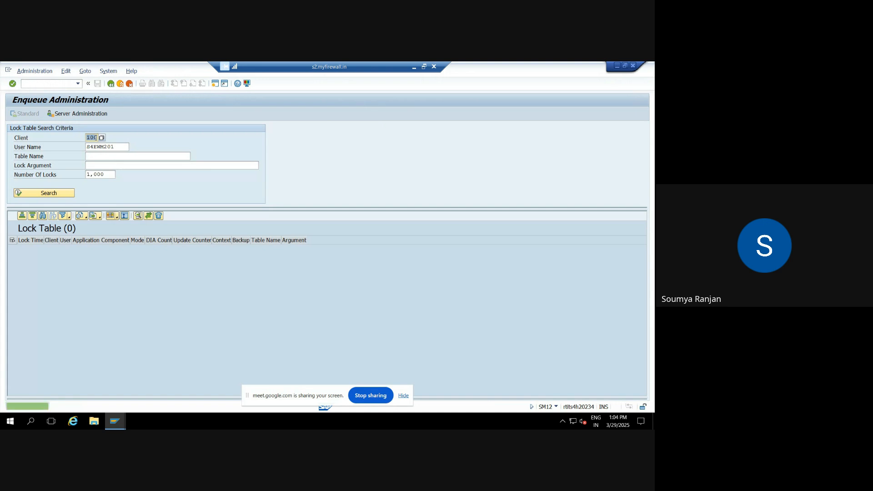
# Retry opening Define Storage Types to check which user is locking the data, and return to lock administration
pyautogui.click(117, 424)
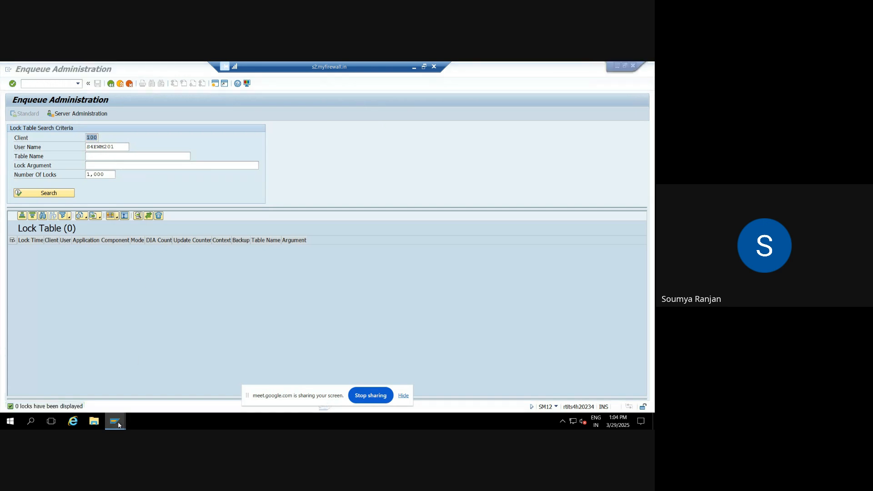
pyautogui.click(134, 377)
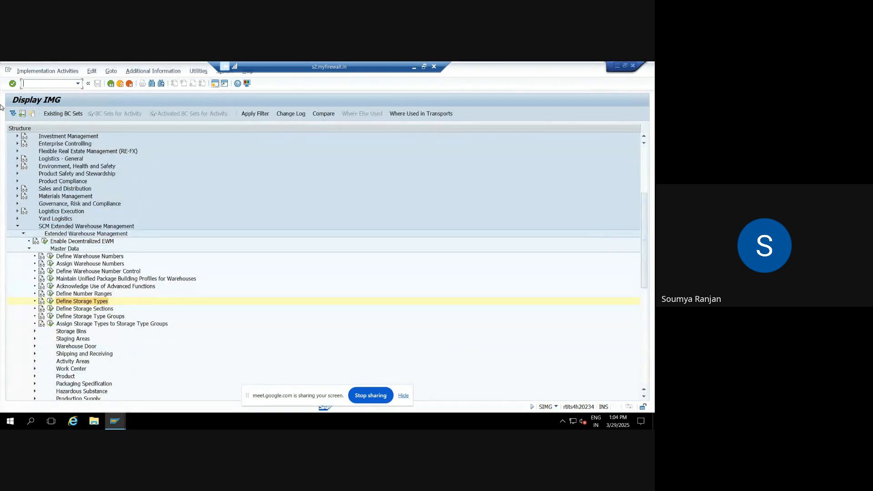
pyautogui.click(51, 301)
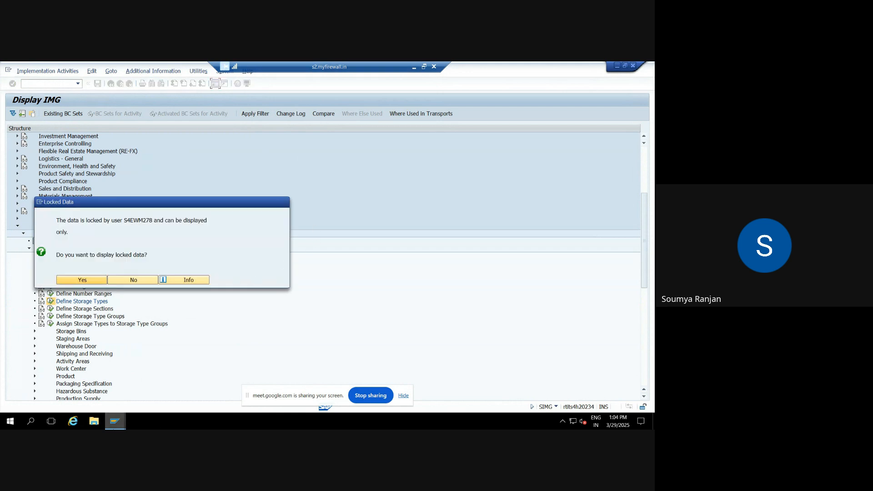
pyautogui.moveTo(113, 427)
pyautogui.click(231, 375)
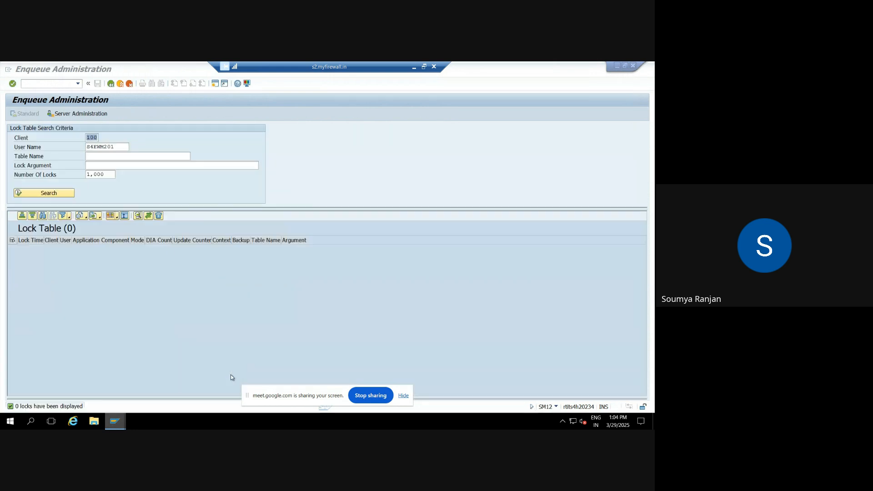
# Set the lock search's user name to the ID of the user locking the storage types and search the lock table
pyautogui.click(124, 148)
pyautogui.press('BackSpace')
pyautogui.write('78')
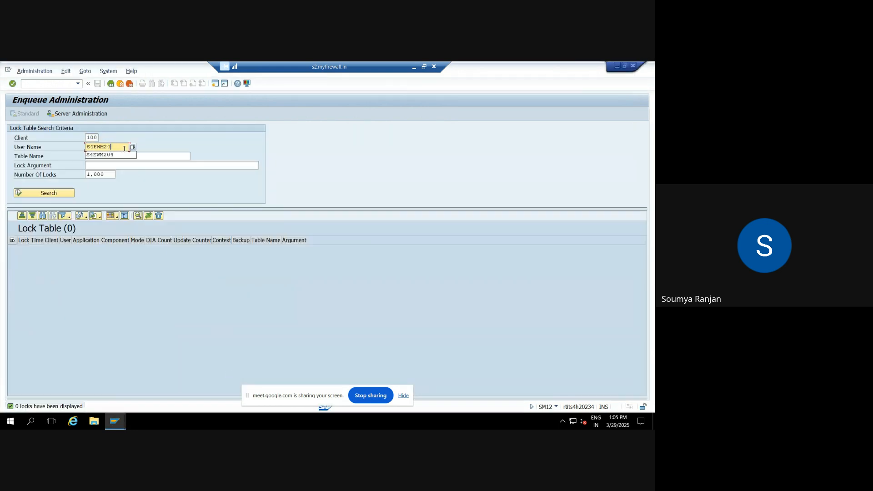
pyautogui.press('BackSpace')
pyautogui.press('BackSpace')
pyautogui.write('78')
pyautogui.press('Return')
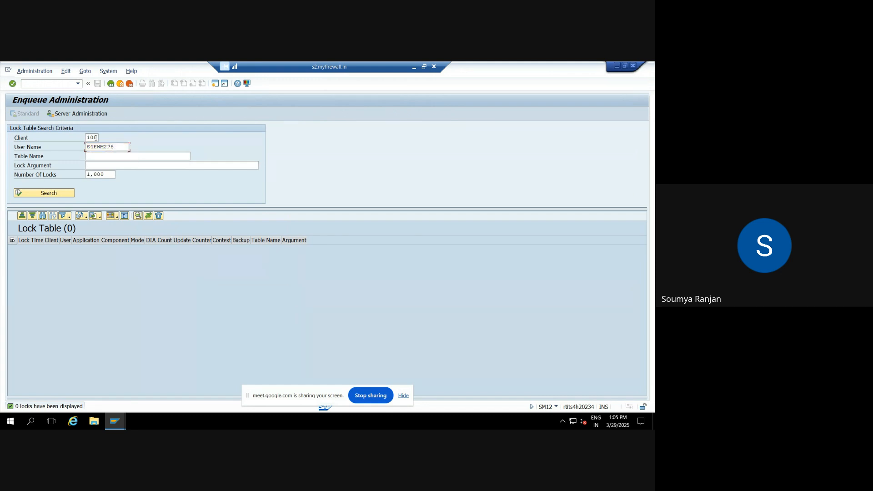
# Select all lock entries found for that user and delete them from the lock table
pyautogui.click(12, 239)
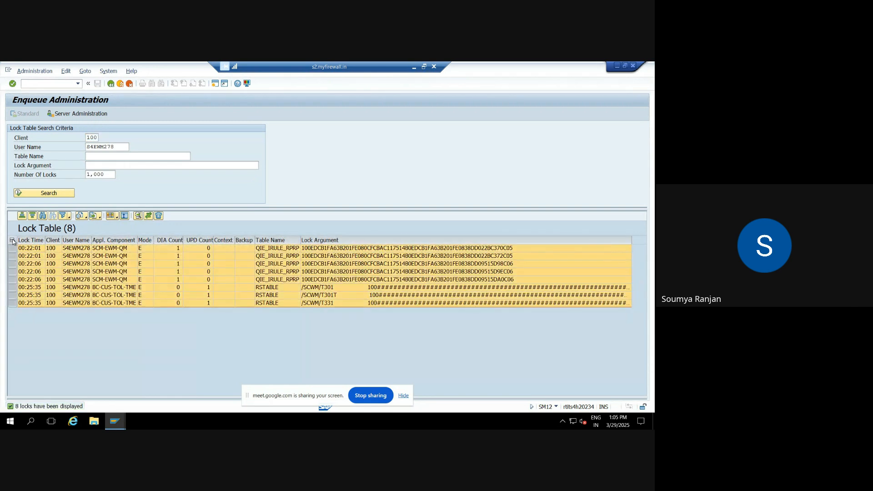
pyautogui.click(158, 215)
pyautogui.click(136, 243)
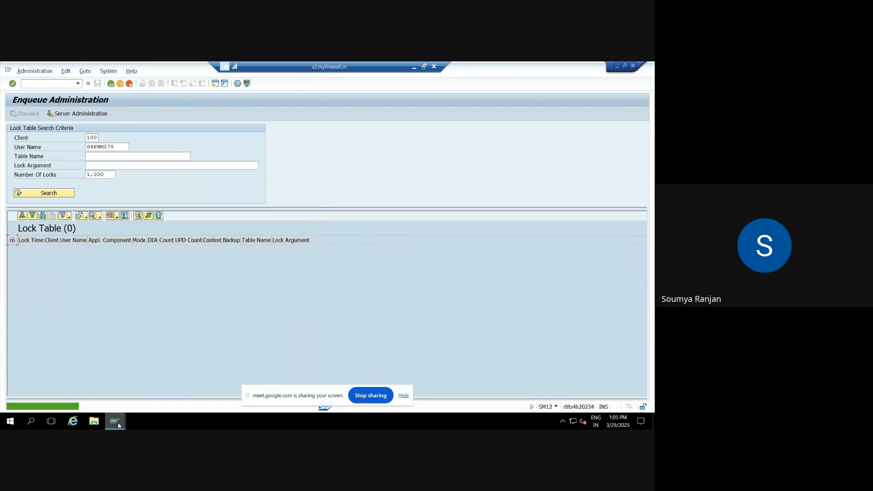
# Return to the customizing session, dismiss the locked-data prompt, and open Define Storage Types for editing
pyautogui.moveTo(115, 422)
pyautogui.click(109, 392)
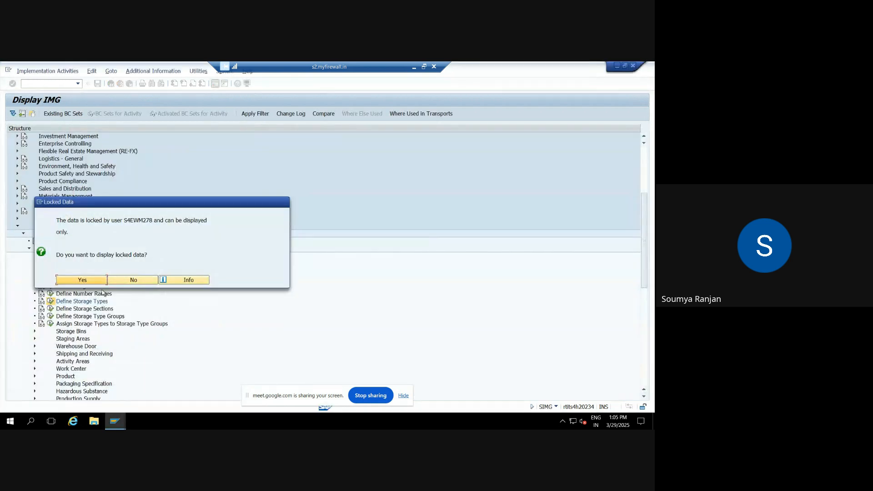
pyautogui.click(83, 280)
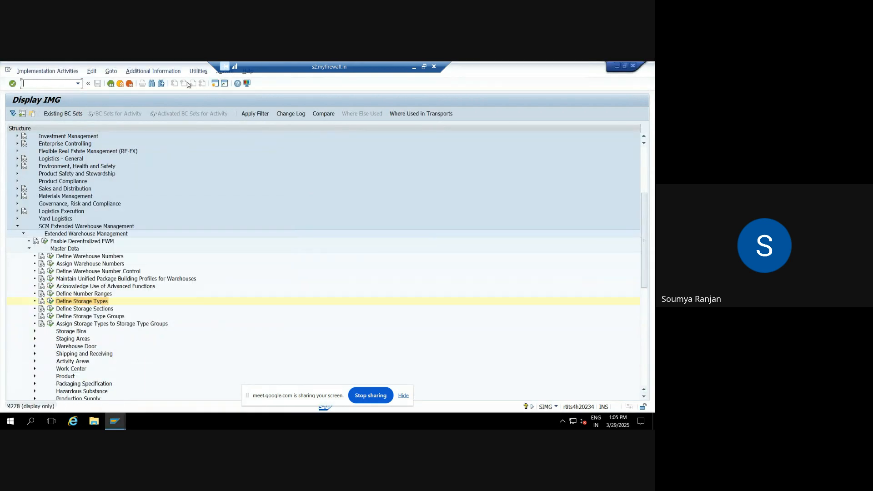
pyautogui.click(50, 301)
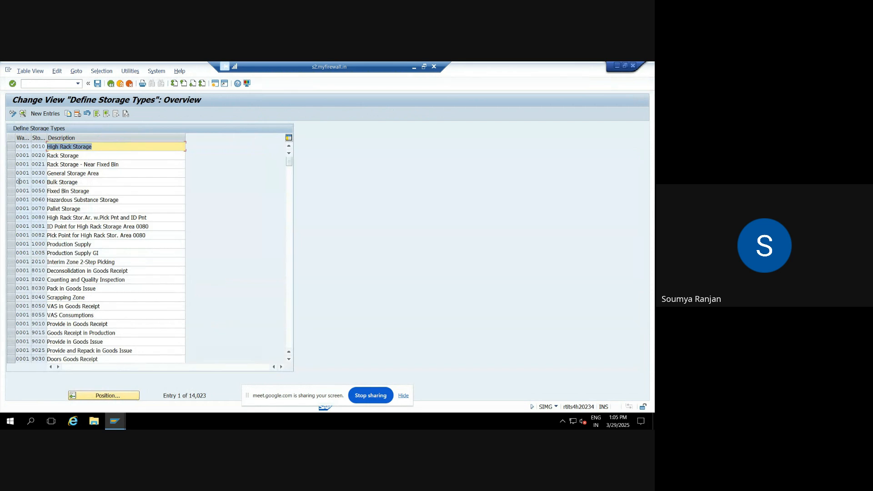
# Copy storage type 0020 Rack Storage of warehouse 0001 and set the copy's warehouse number to ZEWM
pyautogui.click(11, 175)
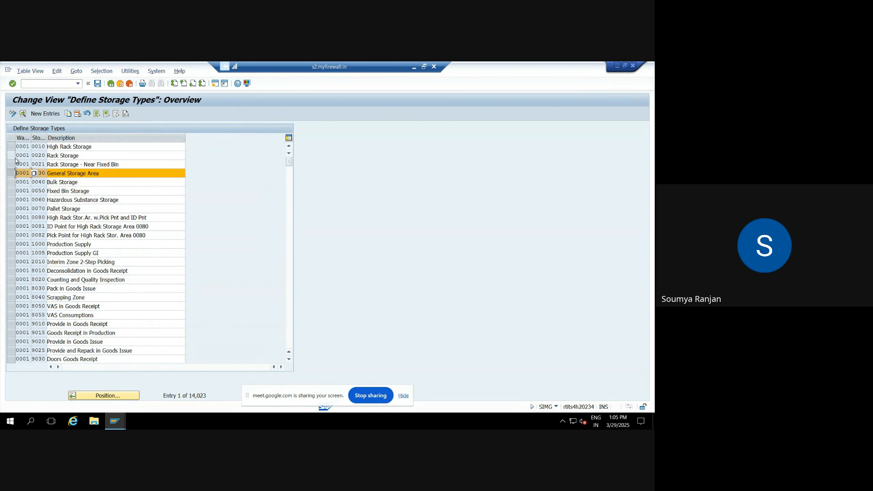
pyautogui.click(11, 155)
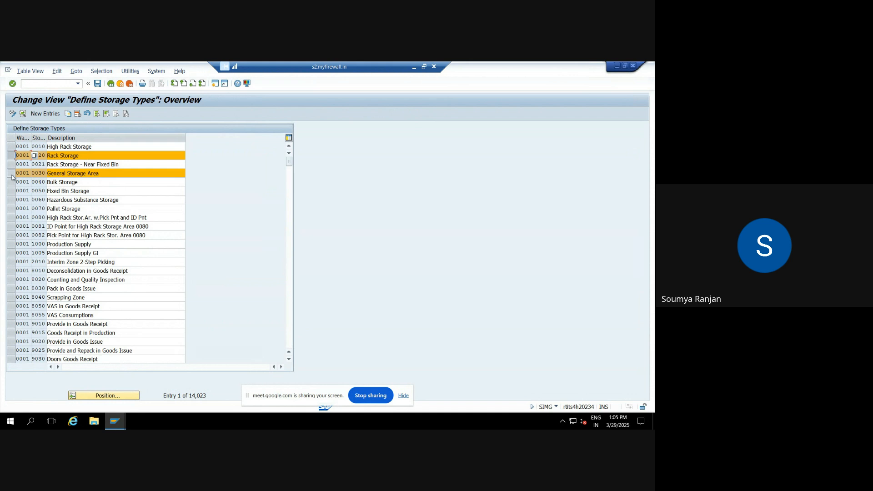
pyautogui.click(11, 173)
pyautogui.click(69, 114)
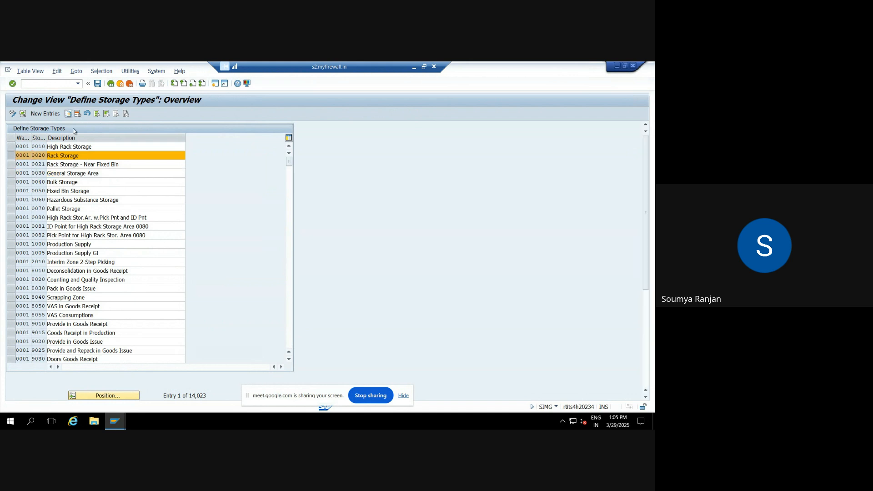
pyautogui.write('ZEW')
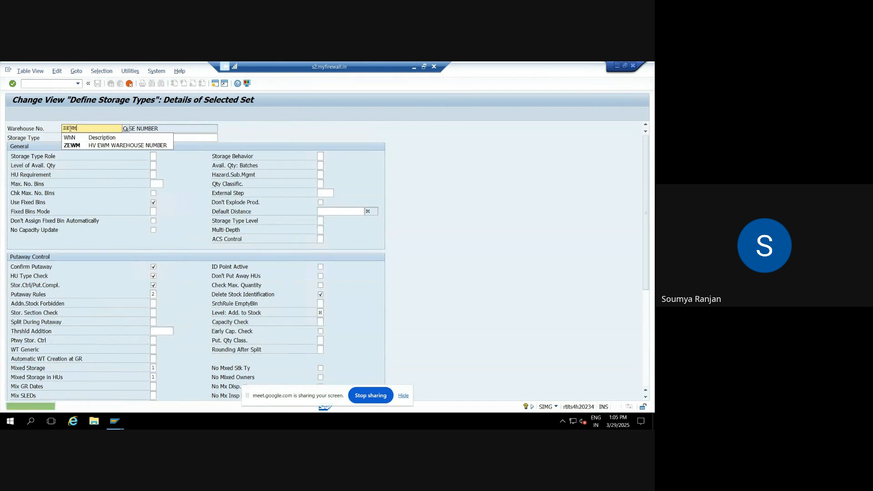
pyautogui.write('M')
pyautogui.press('Return')
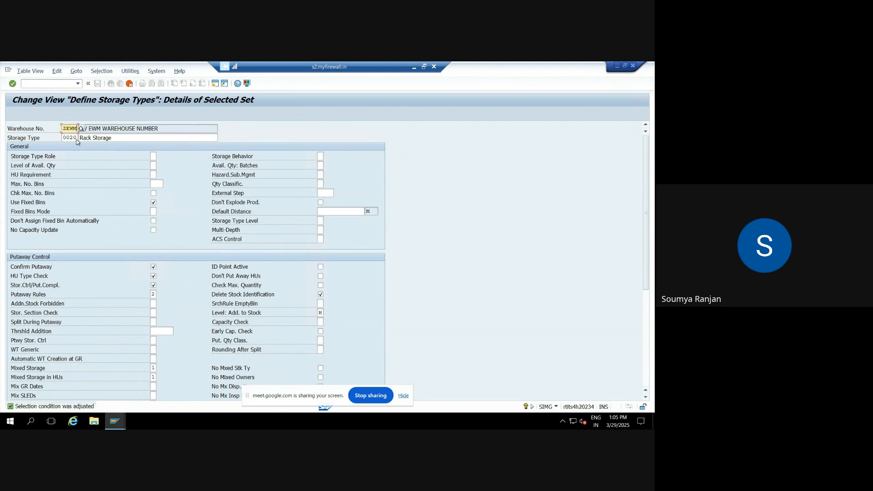
# Set the copied storage type to ZST2 with description "Rack Storage for ZEWM" and confirm the copy
pyautogui.click(76, 138)
pyautogui.press('BackSpace')
pyautogui.press('BackSpace')
pyautogui.press('BackSpace')
pyautogui.press('BackSpace')
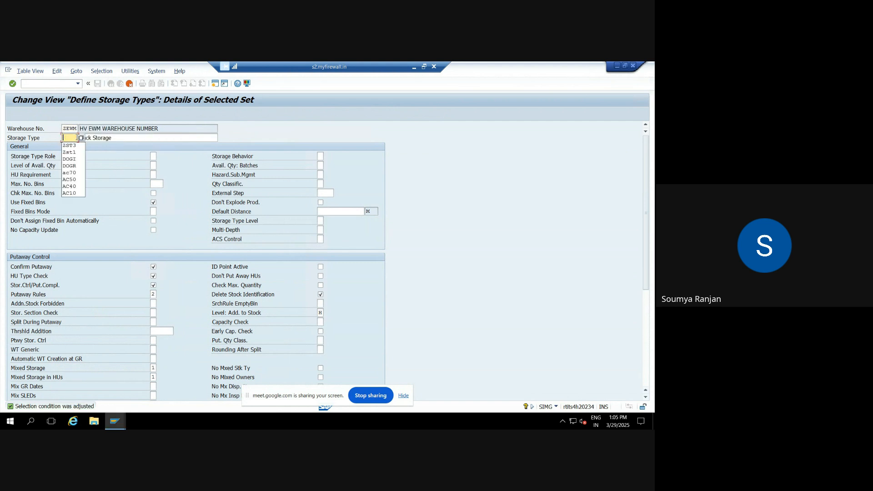
pyautogui.write('ZST1')
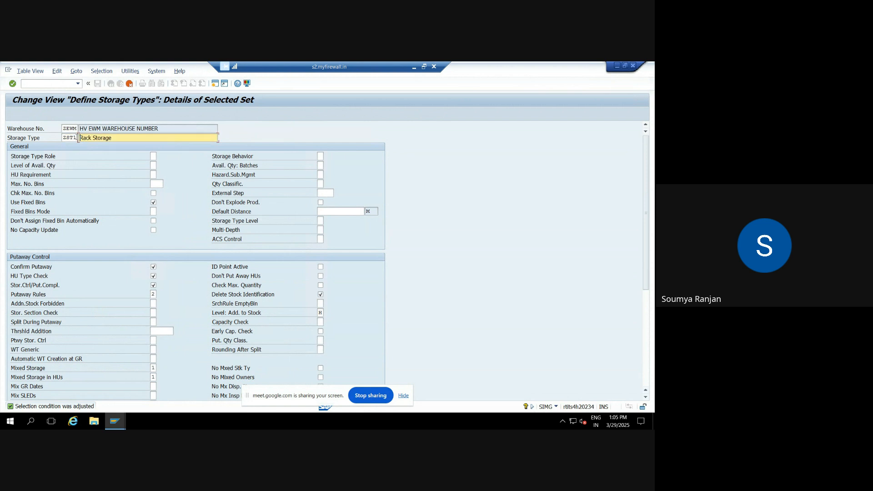
pyautogui.write('2')
pyautogui.click(75, 137)
pyautogui.write('2')
pyautogui.press('BackSpace')
pyautogui.write('for ZEWM')
pyautogui.press('Return')
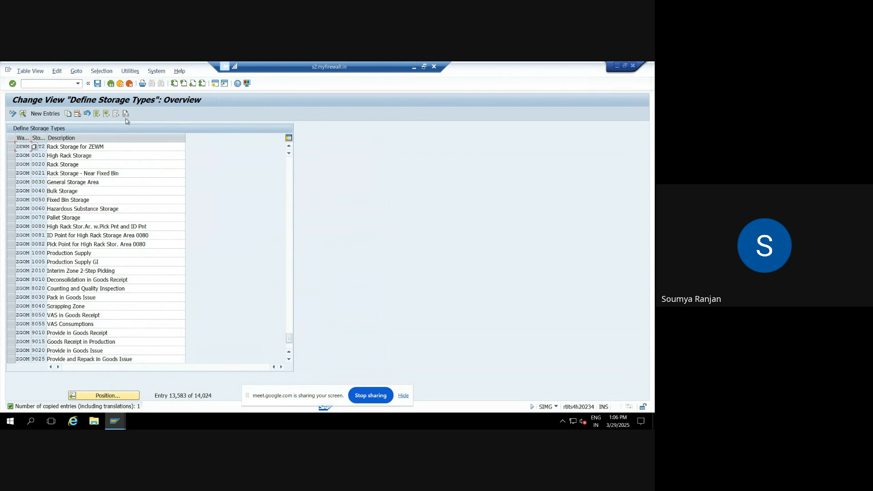
# Leave the storage type overview, saving the new storage type to the proposed customizing request
pyautogui.click(110, 83)
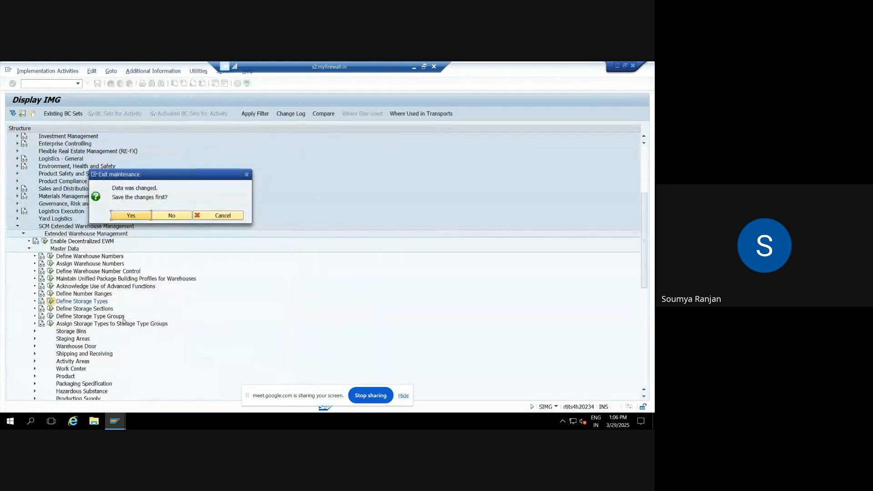
pyautogui.click(140, 216)
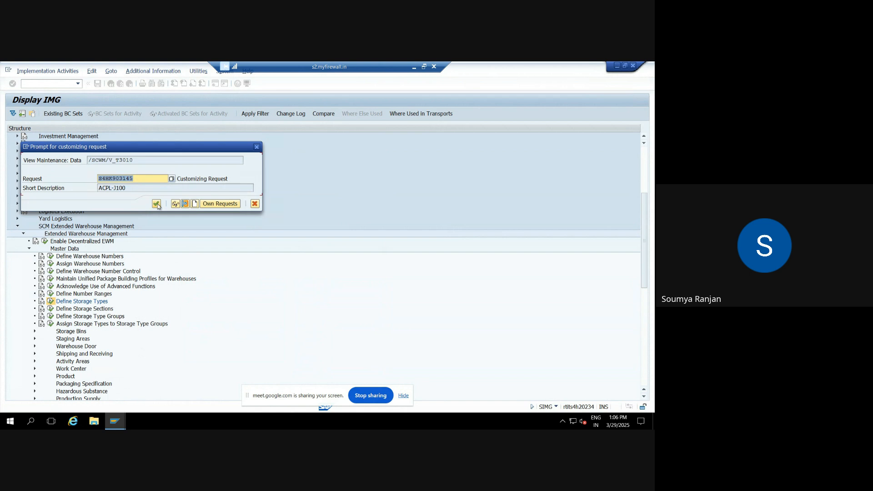
pyautogui.click(157, 204)
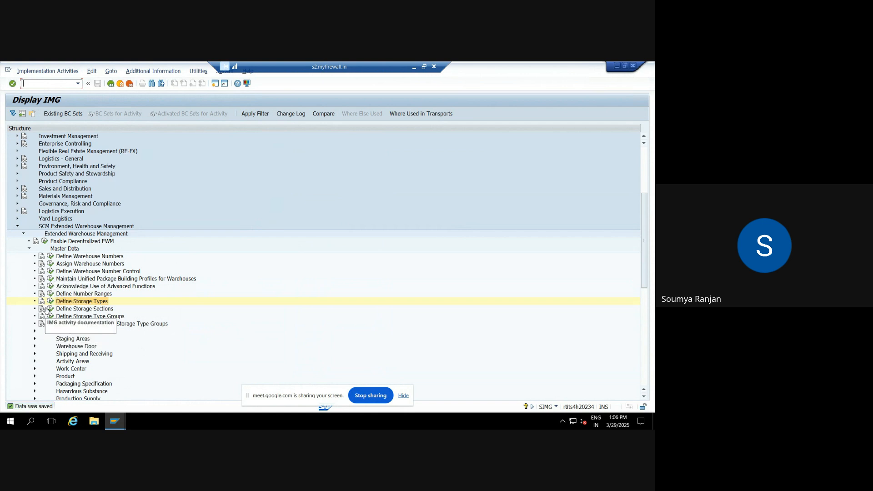
# Open Define Storage Sections and start a new entry with warehouse number ZEWM and storage type ZST2
pyautogui.click(50, 309)
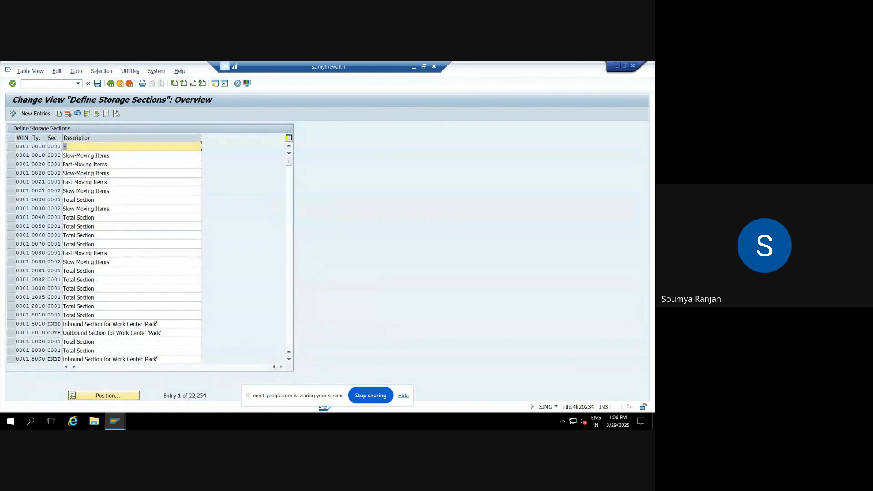
pyautogui.click(43, 114)
pyautogui.write('zewm')
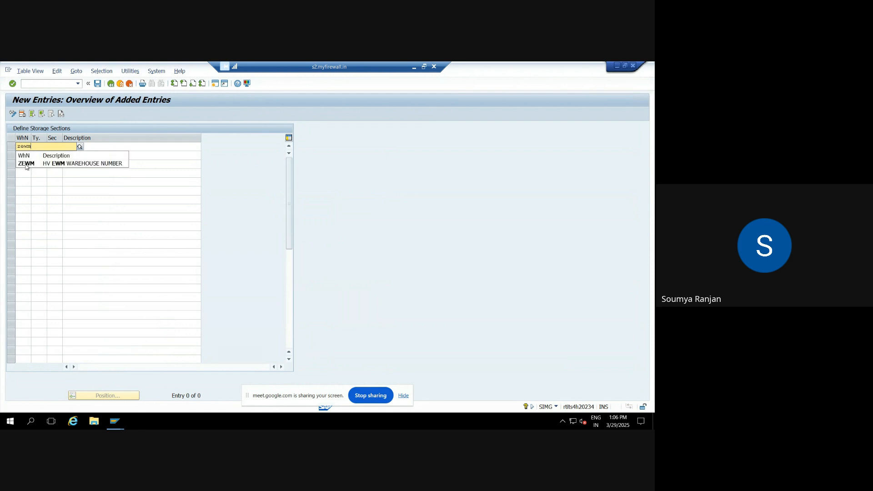
pyautogui.click(26, 164)
pyautogui.click(42, 149)
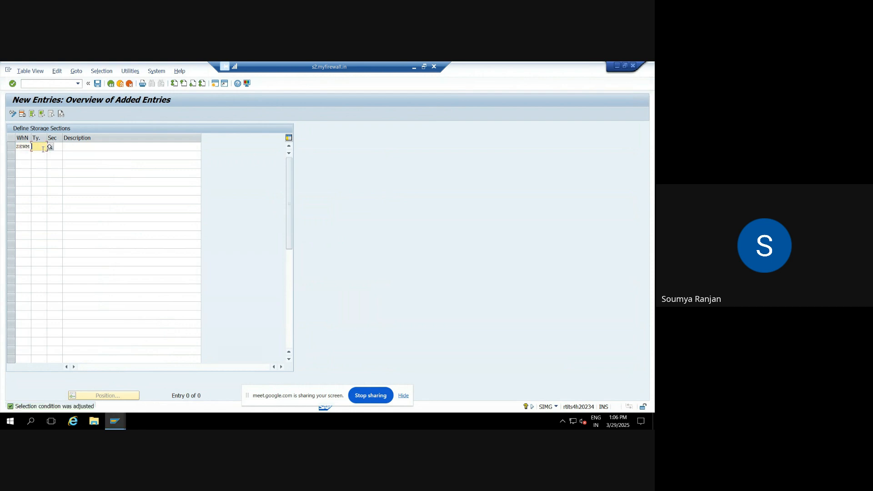
pyautogui.write('ZST2')
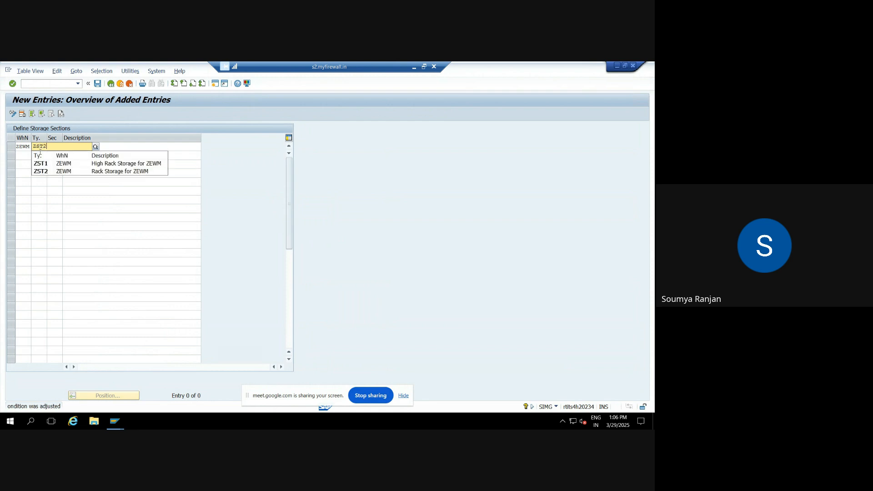
pyautogui.click(43, 169)
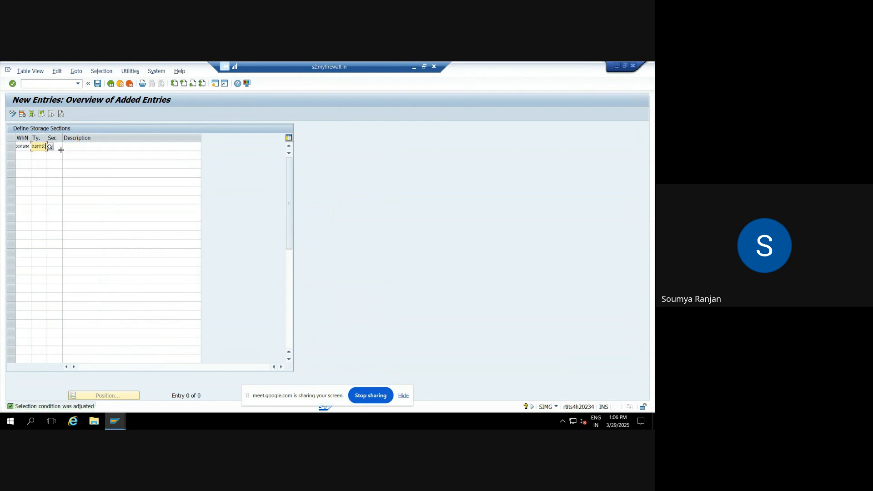
# Set the new entry's storage section to 0001 with description "Total storage section for ZEWM" and save it
pyautogui.click(60, 148)
pyautogui.write('001')
pyautogui.press('Tab')
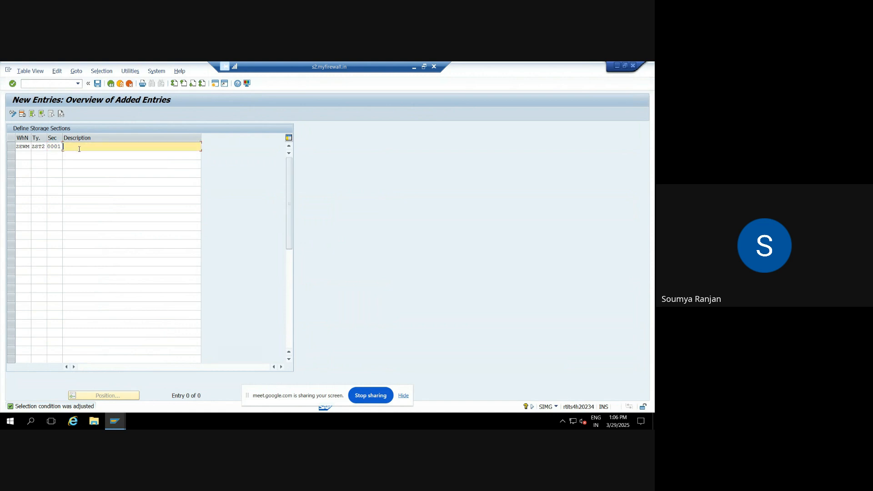
pyautogui.write('Total storage section for ZEWM')
pyautogui.press('Return')
pyautogui.click(98, 83)
pyautogui.click(156, 203)
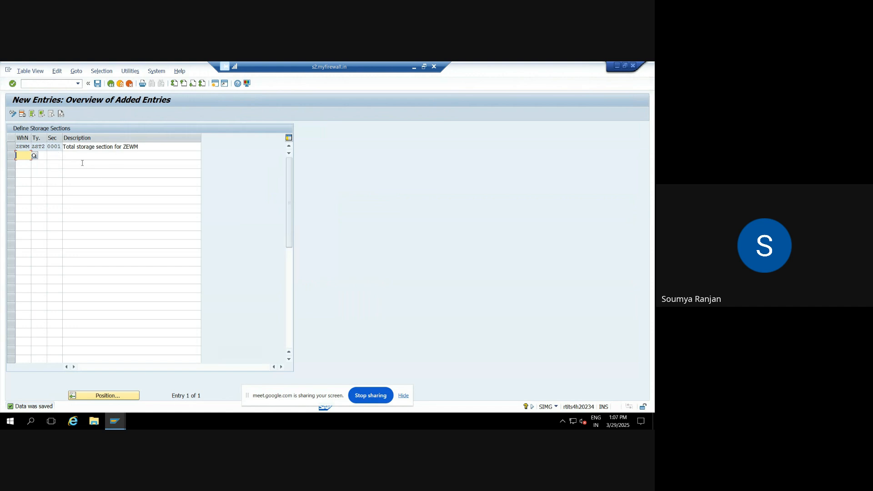
pyautogui.click(98, 85)
# Switch to the Excel workbook and enter ZST1 in cell I170 above the yellow, orange and green grid
pyautogui.click(414, 67)
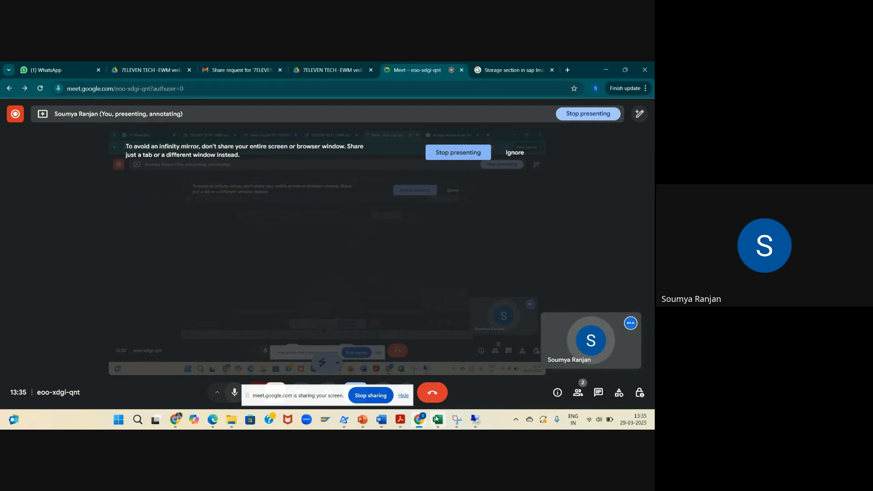
pyautogui.click(439, 420)
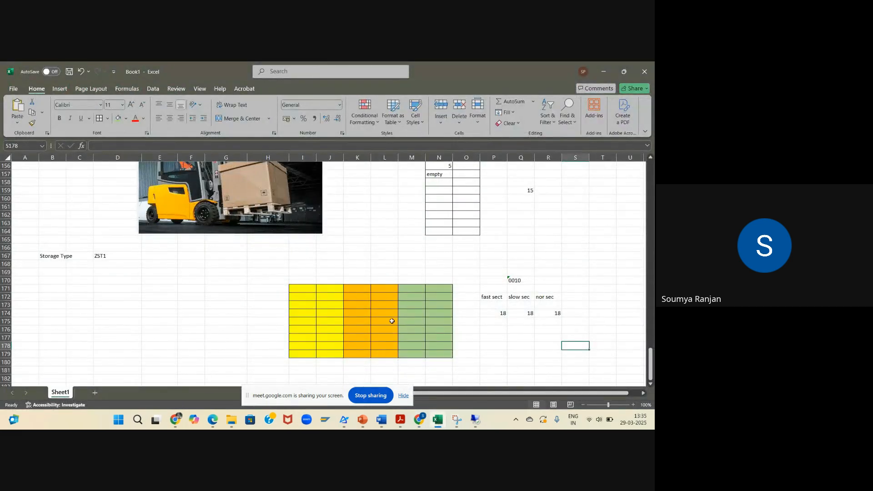
pyautogui.click(305, 281)
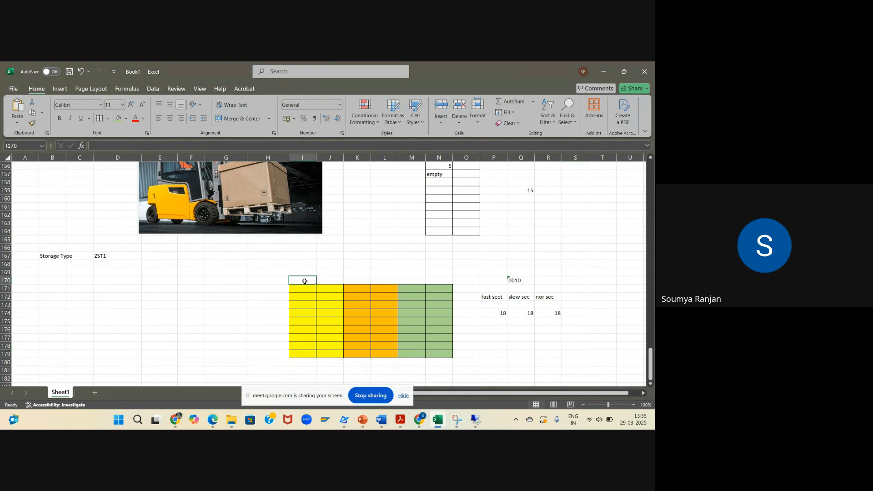
pyautogui.write("'0010")
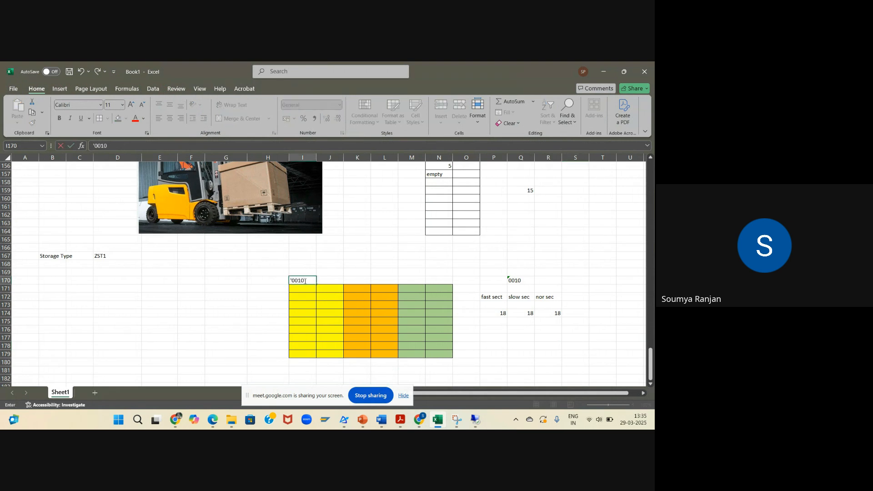
pyautogui.press('BackSpace')
pyautogui.press('BackSpace')
pyautogui.press('BackSpace')
pyautogui.press('BackSpace')
pyautogui.write('zST')
pyautogui.press('BackSpace')
pyautogui.press('BackSpace')
pyautogui.press('BackSpace')
pyautogui.write('ZST!')
# Label the grid's yellow, orange and green blocks FMS, SMS and Nor in row 180 below them
pyautogui.moveTo(302, 289); pyautogui.dragTo(332, 354)
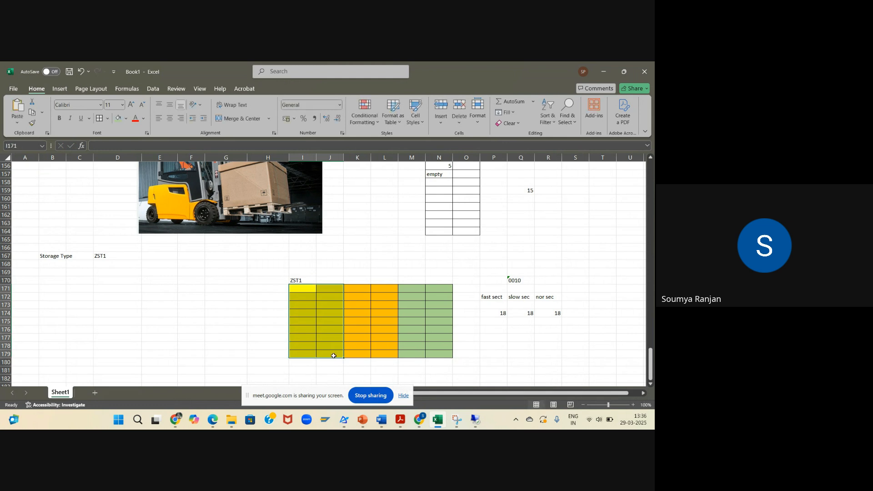
pyautogui.click(299, 364)
pyautogui.write('FMS')
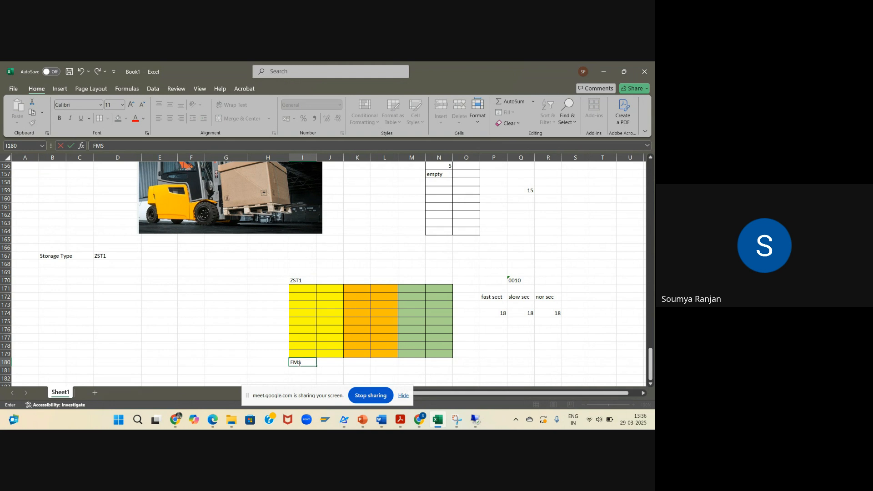
pyautogui.click(365, 361)
pyautogui.write('SMS')
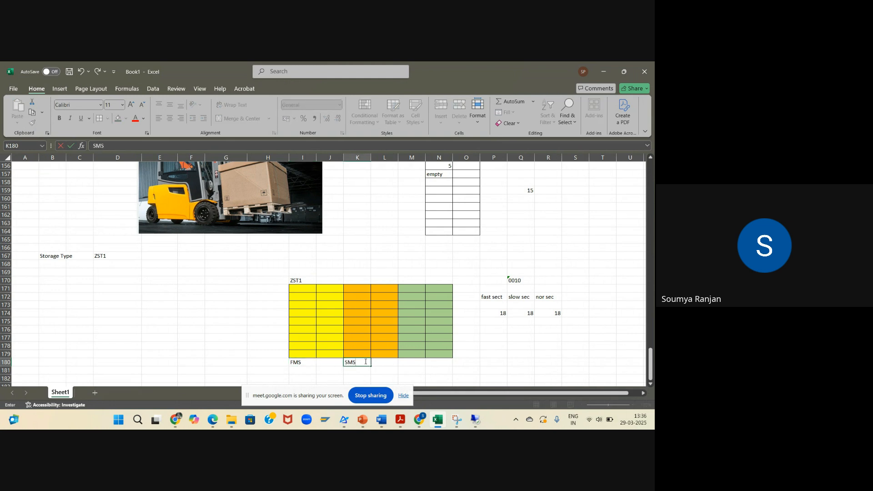
pyautogui.click(413, 363)
pyautogui.write('NO')
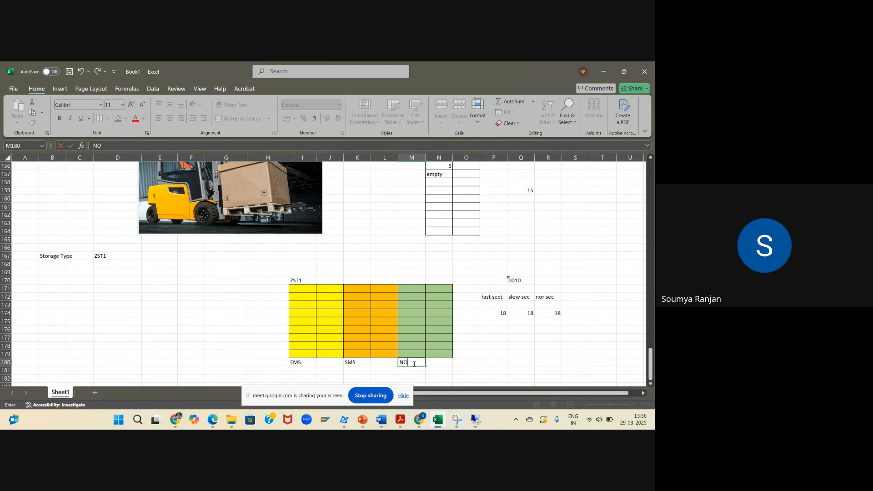
pyautogui.write('r')
pyautogui.press('BackSpace')
pyautogui.press('BackSpace')
pyautogui.write('o')
# Apply borders around all cells and a green fill to the range B171:F179
pyautogui.click(652, 385)
pyautogui.click(650, 385)
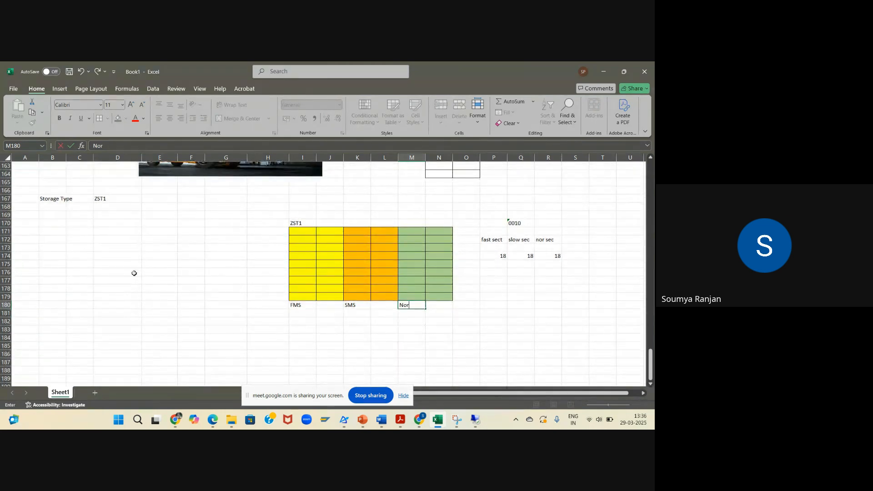
pyautogui.moveTo(53, 231); pyautogui.dragTo(200, 294)
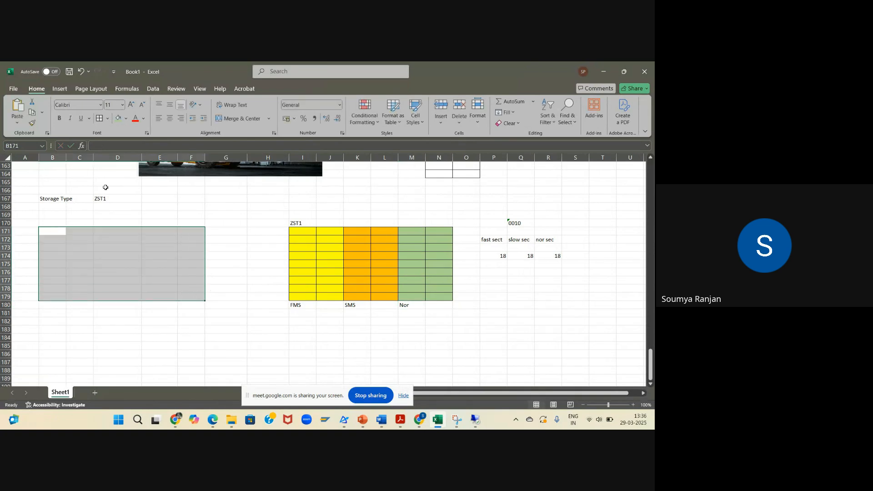
pyautogui.click(99, 119)
pyautogui.click(172, 319)
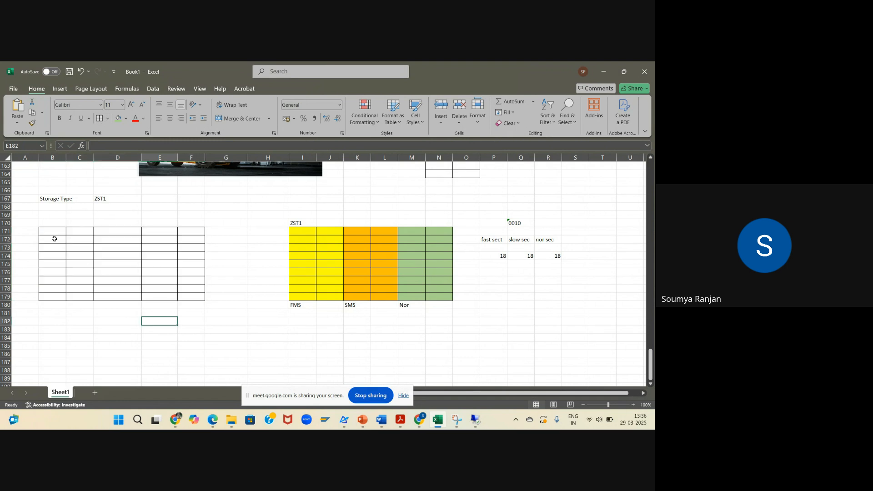
pyautogui.moveTo(48, 232); pyautogui.dragTo(181, 298)
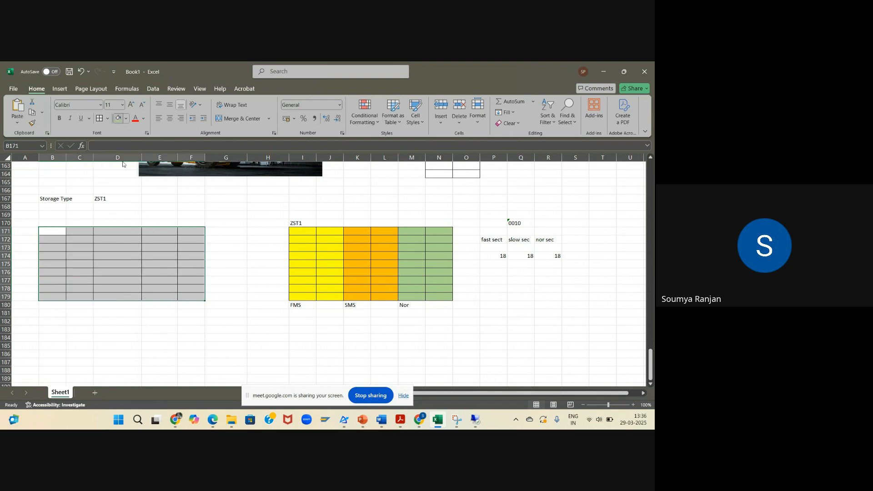
pyautogui.click(118, 118)
pyautogui.click(103, 323)
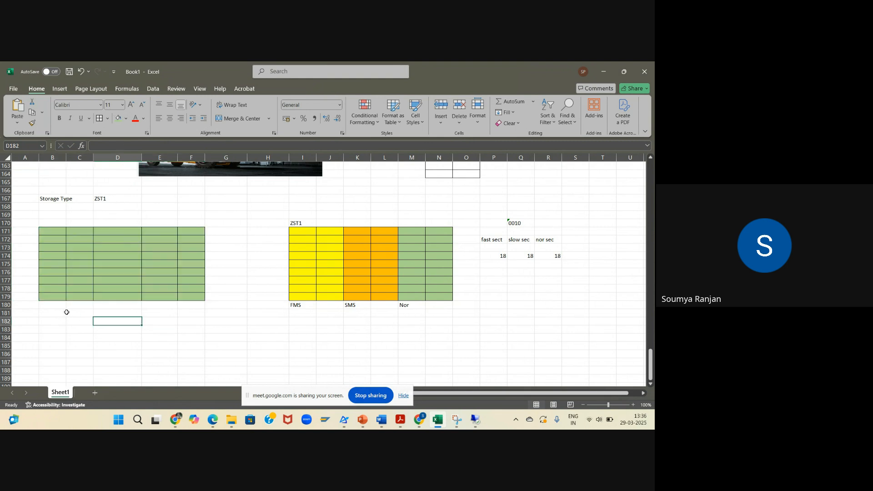
# Label the new green grid ZST2 in cell B170 above it and 0001 as text in B180 below it
pyautogui.click(57, 223)
pyautogui.write('ZST2')
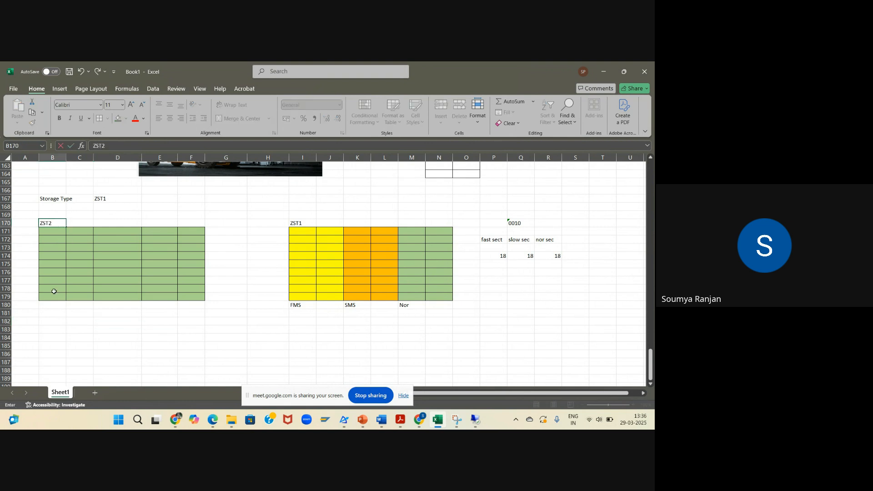
pyautogui.click(57, 312)
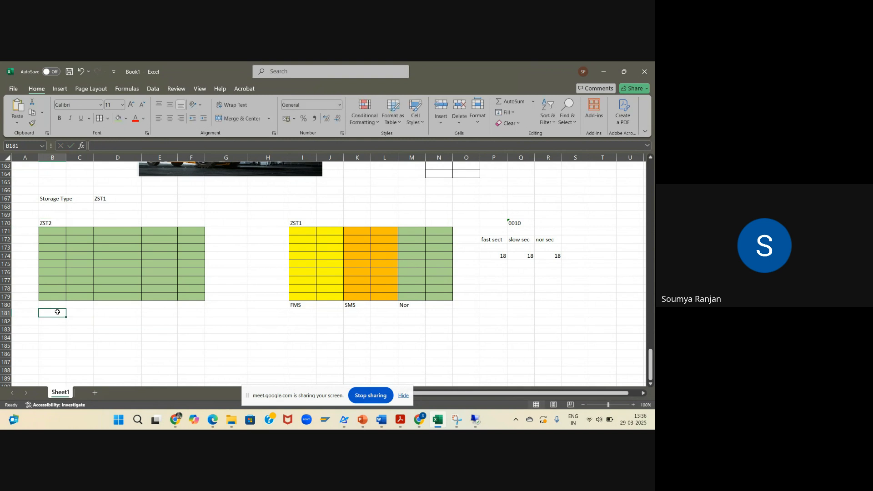
pyautogui.click(57, 305)
pyautogui.write("'0001")
pyautogui.click(122, 337)
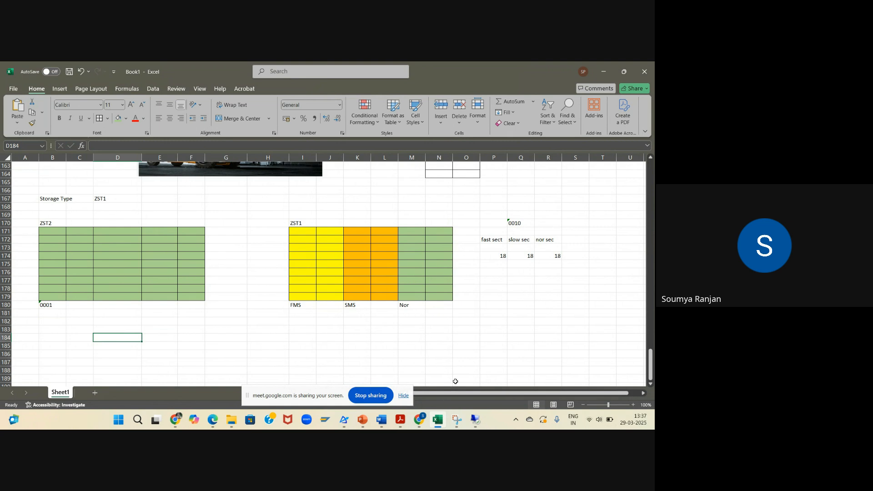
# Switch back to the SAP remote session and leave the storage sections view for the IMG structure
pyautogui.moveTo(470, 424)
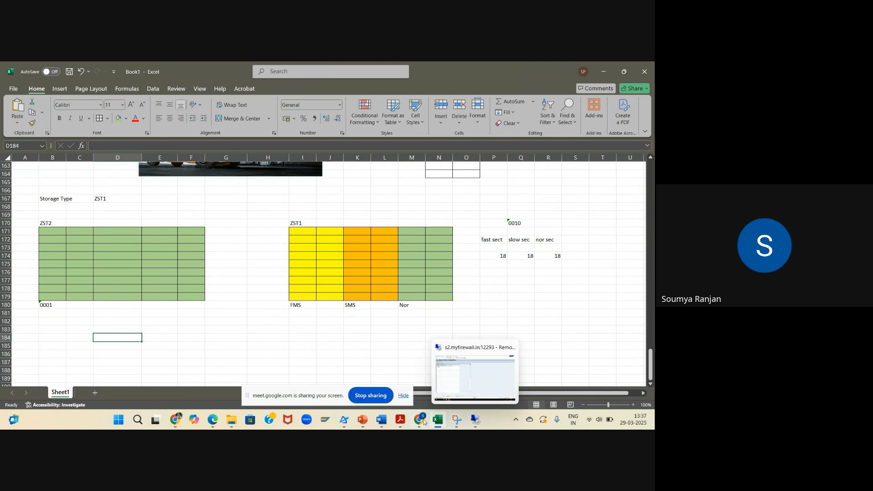
pyautogui.moveTo(419, 422)
pyautogui.click(478, 425)
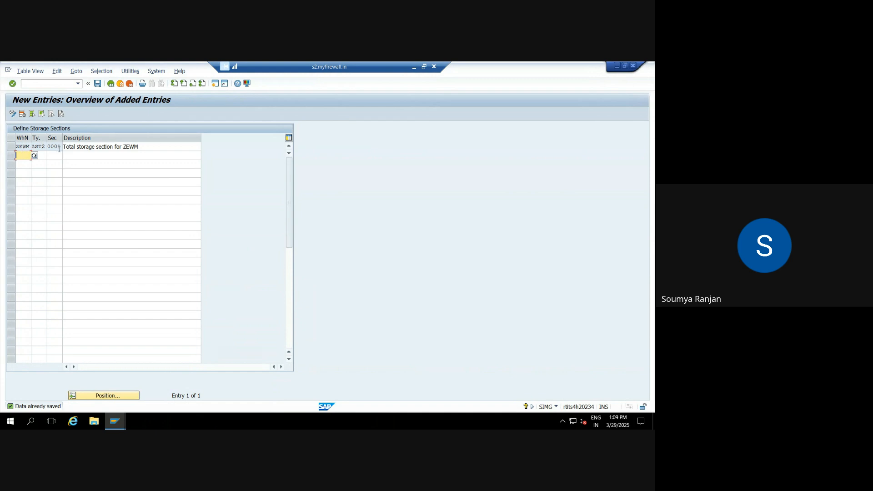
pyautogui.click(111, 83)
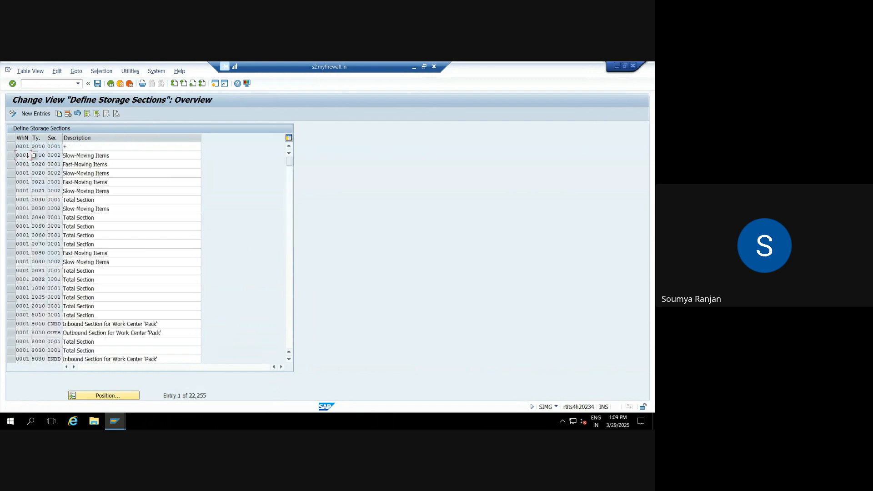
pyautogui.click(110, 83)
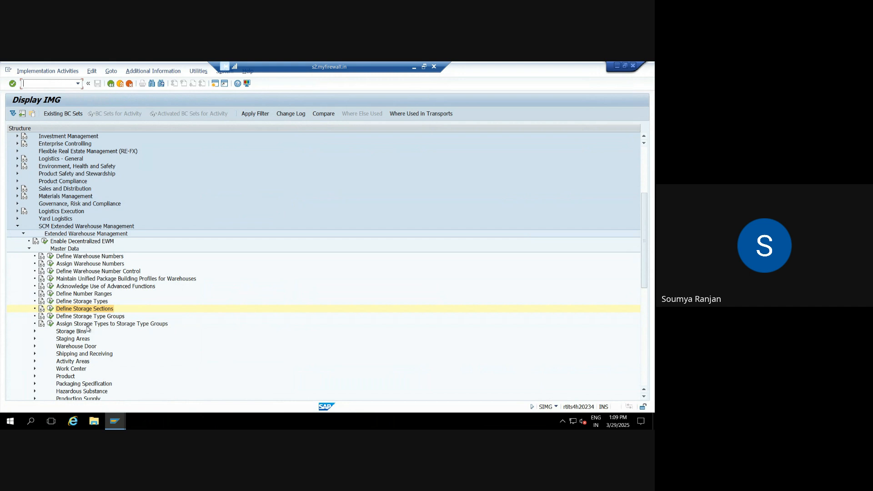
# Review the storage type groups, the storage type group assignments and the activities listed under Storage Bins
pyautogui.click(50, 317)
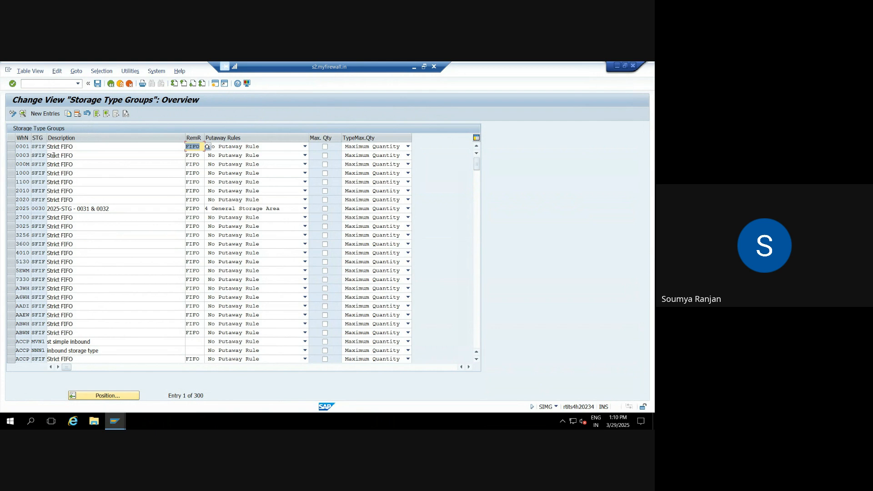
pyautogui.click(111, 83)
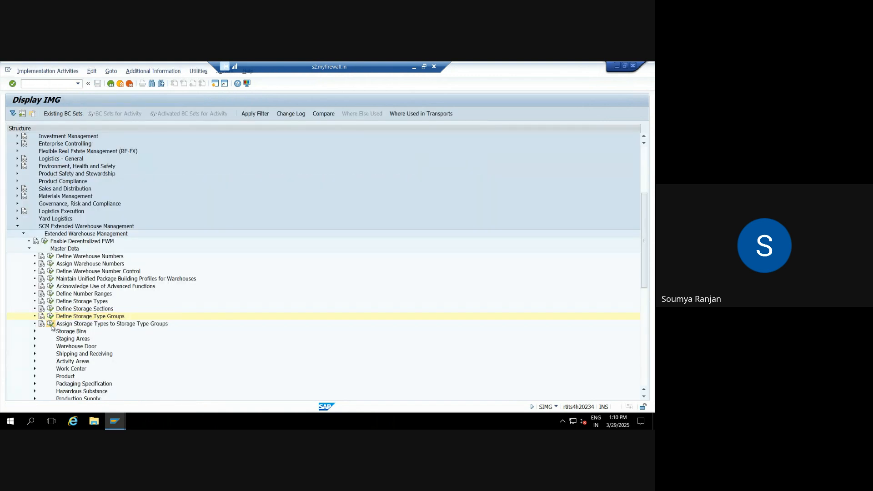
pyautogui.click(50, 324)
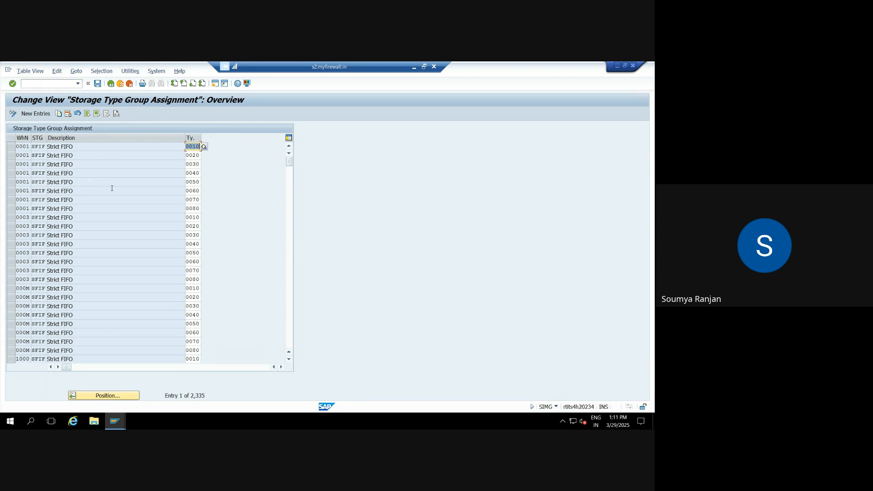
pyautogui.click(111, 84)
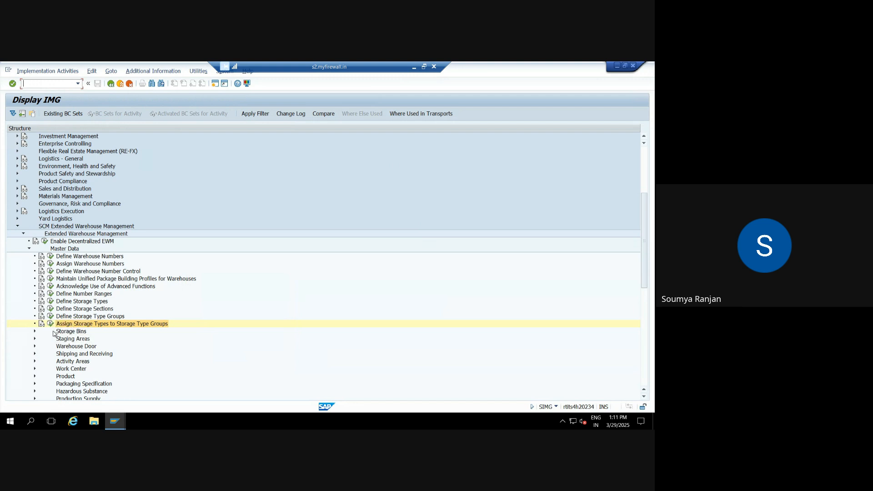
pyautogui.click(35, 332)
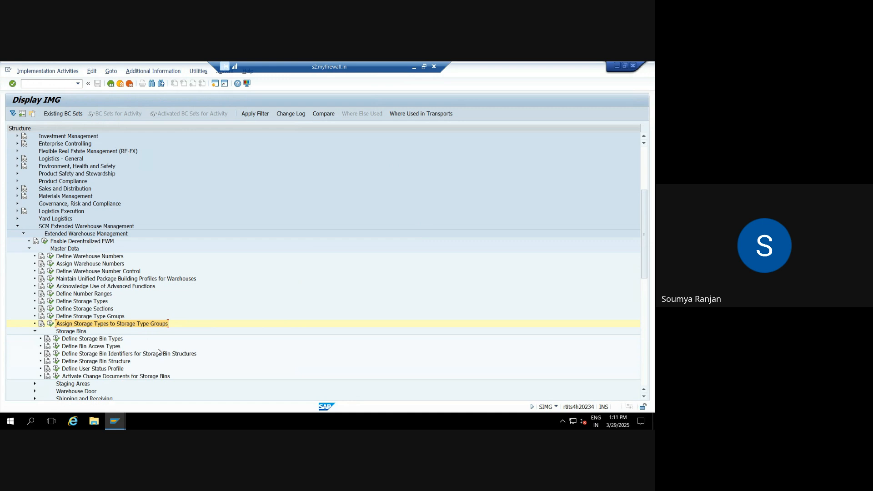
pyautogui.click(35, 332)
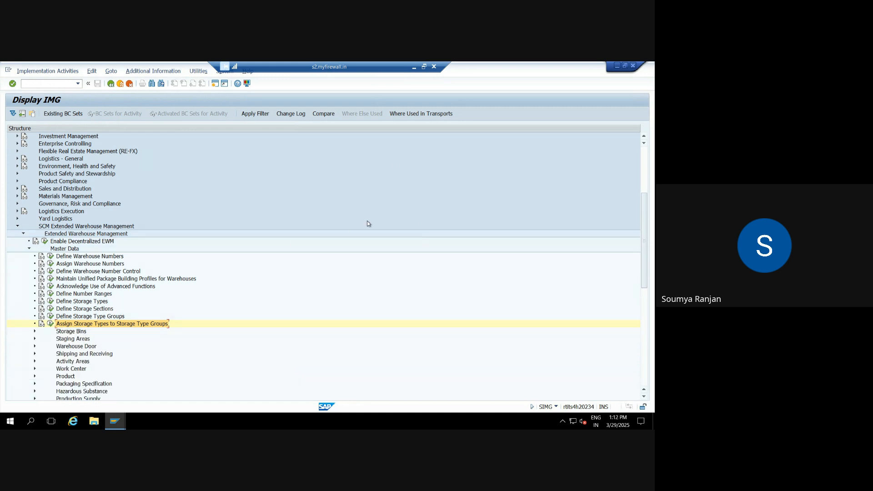
# Switch to the Google Meet call in Chrome and stop presenting the screen
pyautogui.click(414, 66)
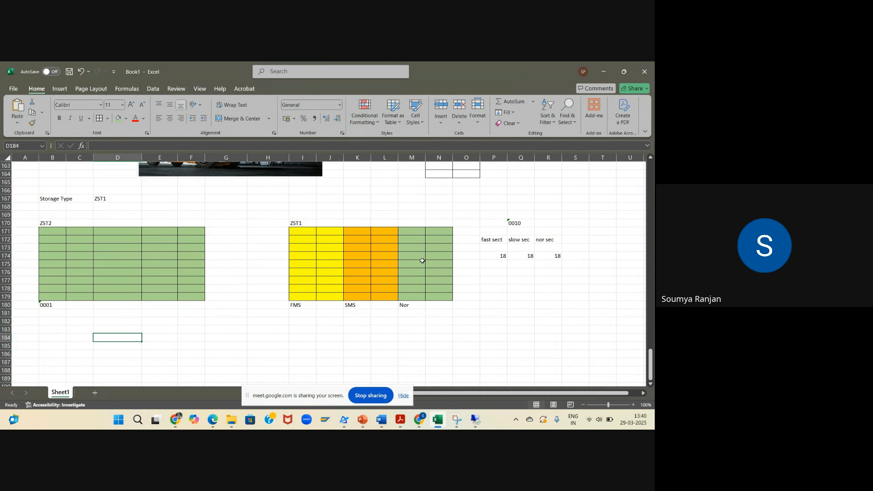
pyautogui.click(420, 420)
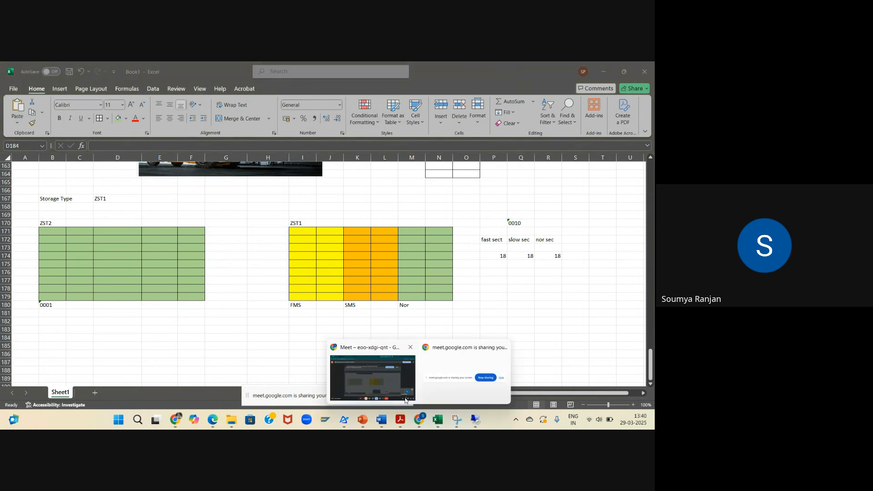
pyautogui.click(409, 402)
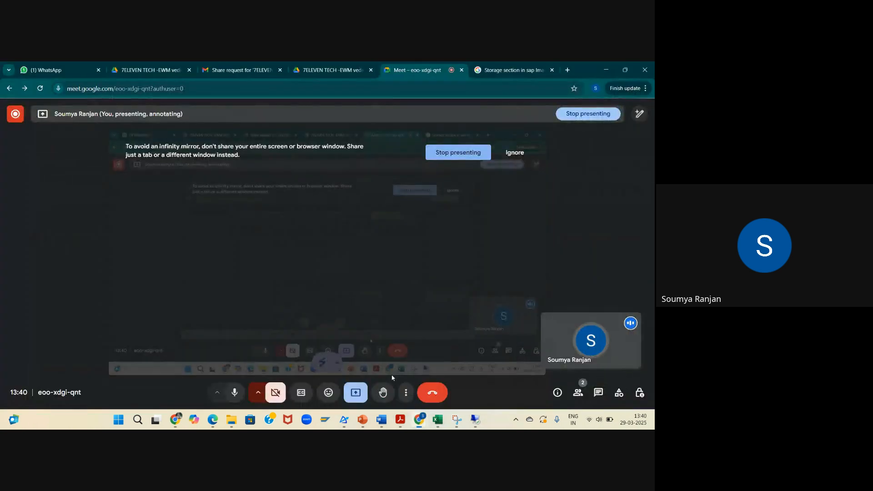
pyautogui.click(459, 153)
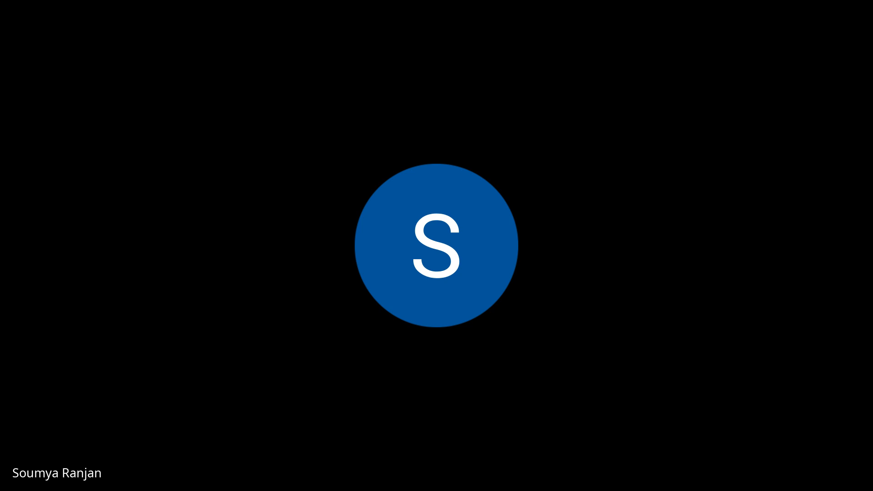